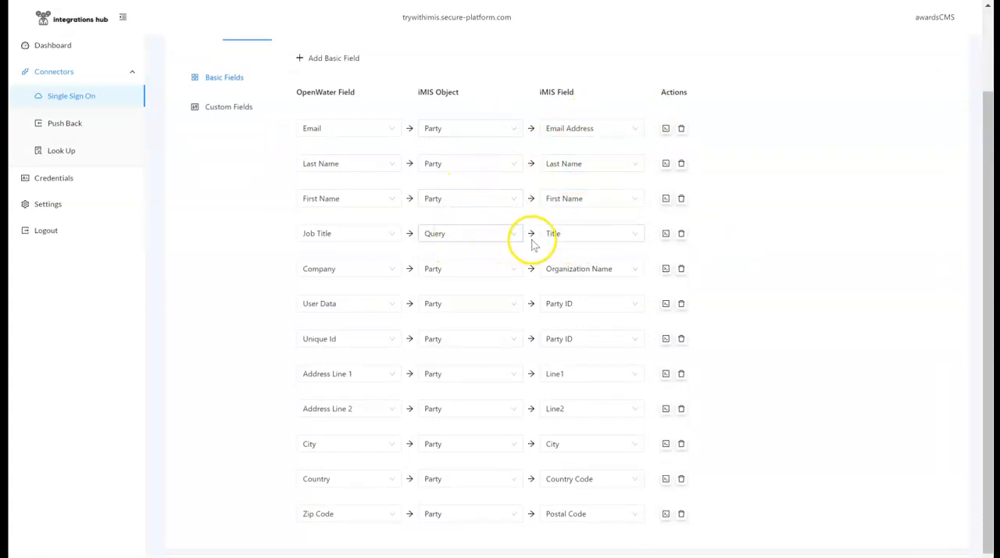
# Review the iMIS fields available for Job Title and add a basic field row using the Query object and ResultRow field
pyautogui.click(581, 236)
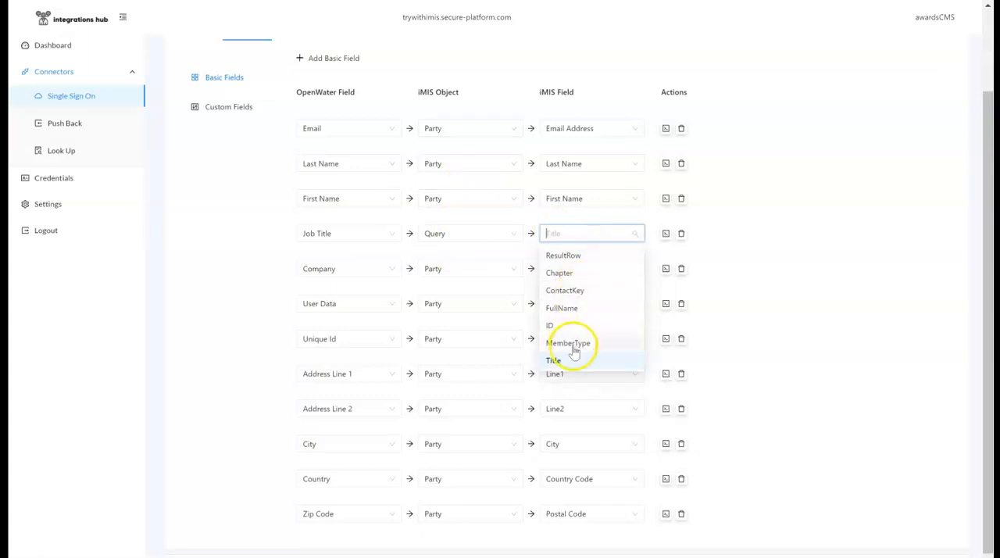
pyautogui.click(777, 256)
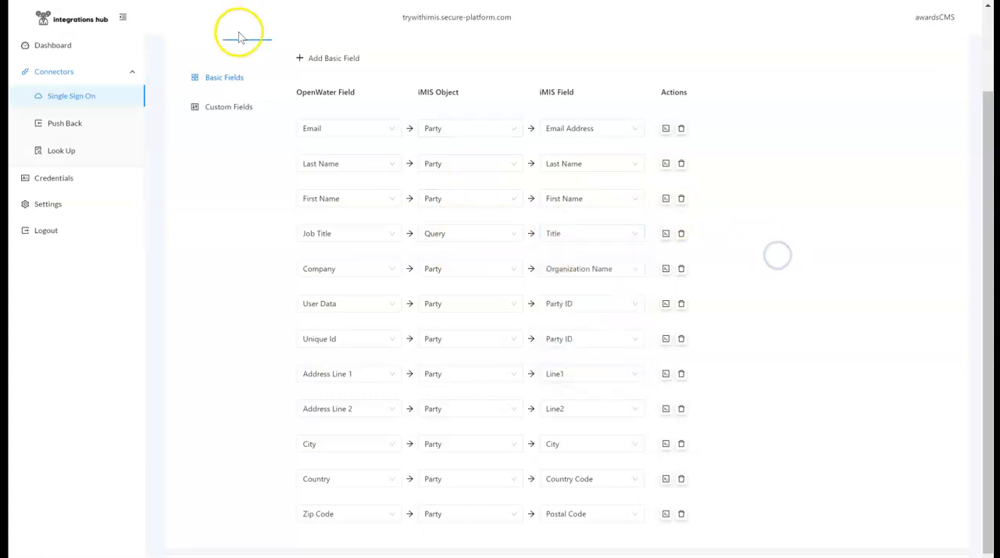
pyautogui.click(331, 61)
pyautogui.scroll(-2, 241, 286)
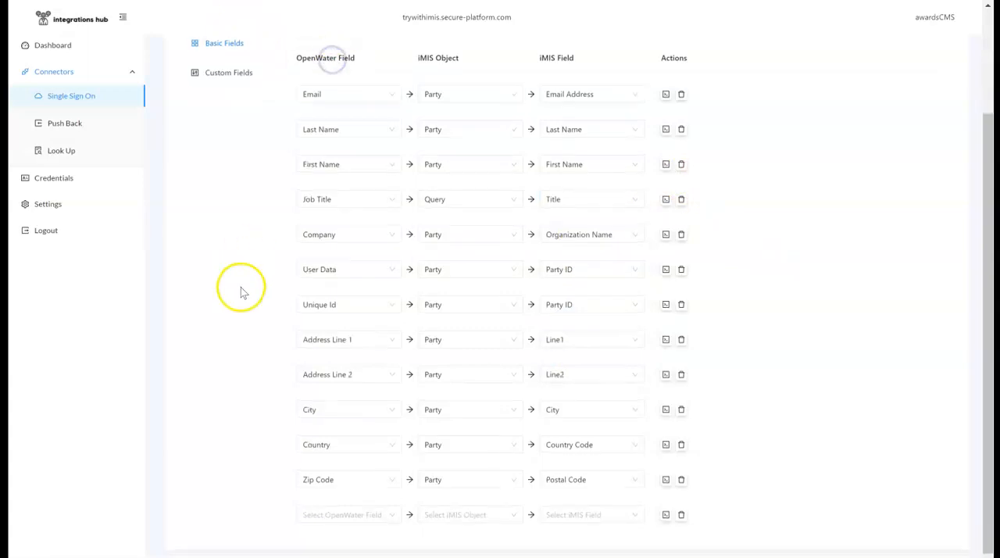
pyautogui.click(367, 498)
pyautogui.click(520, 500)
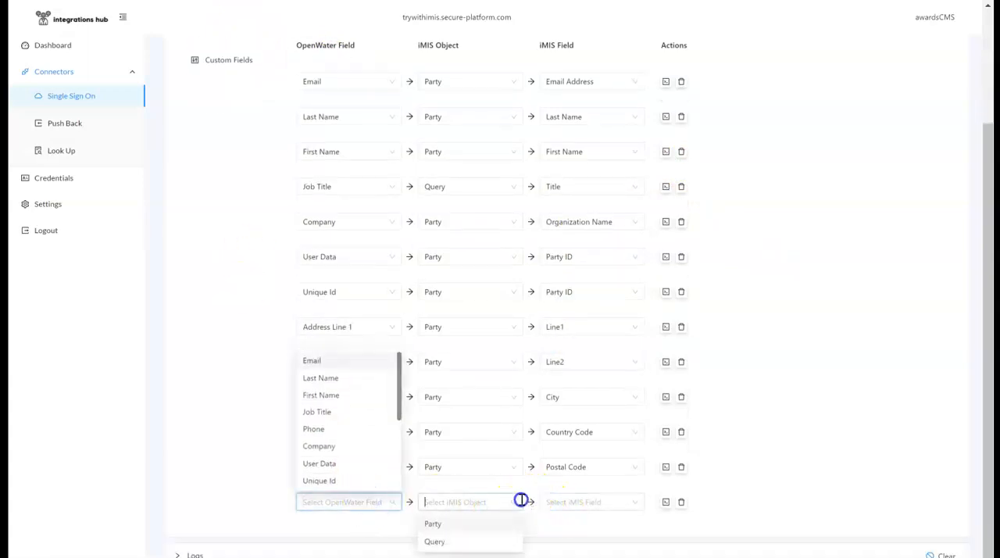
pyautogui.click(491, 539)
pyautogui.click(575, 503)
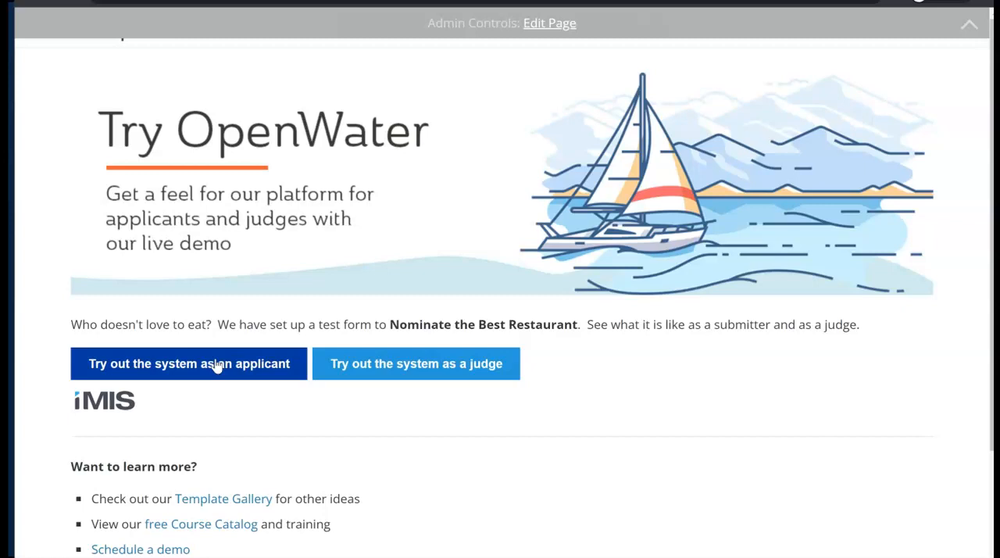
# Start an applicant nomination named Sample for Video, select Bar service and Drink offerings, and choose to show all demo fields
pyautogui.click(217, 365)
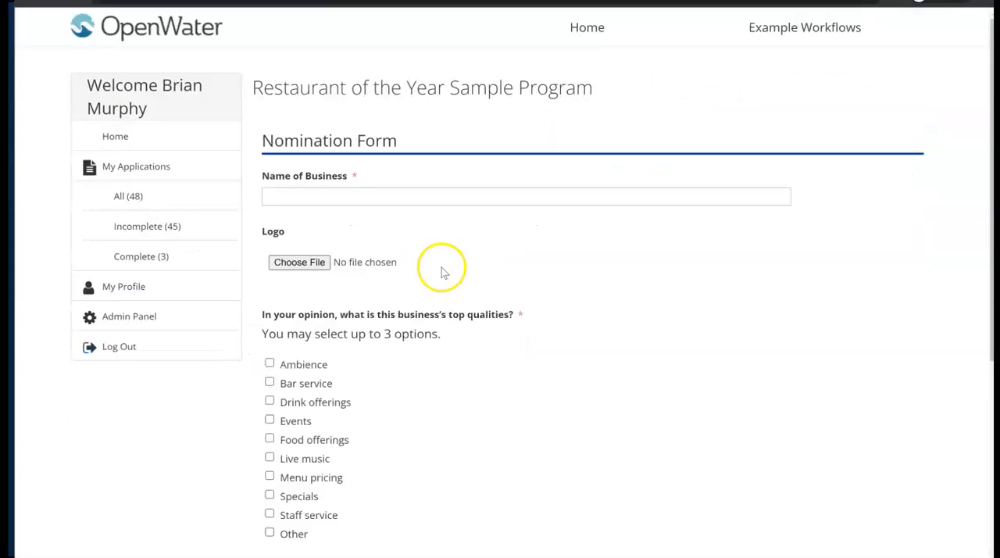
pyautogui.click(435, 195)
pyautogui.write('Sample for Video')
pyautogui.click(286, 384)
pyautogui.scroll(-5, 396, 364)
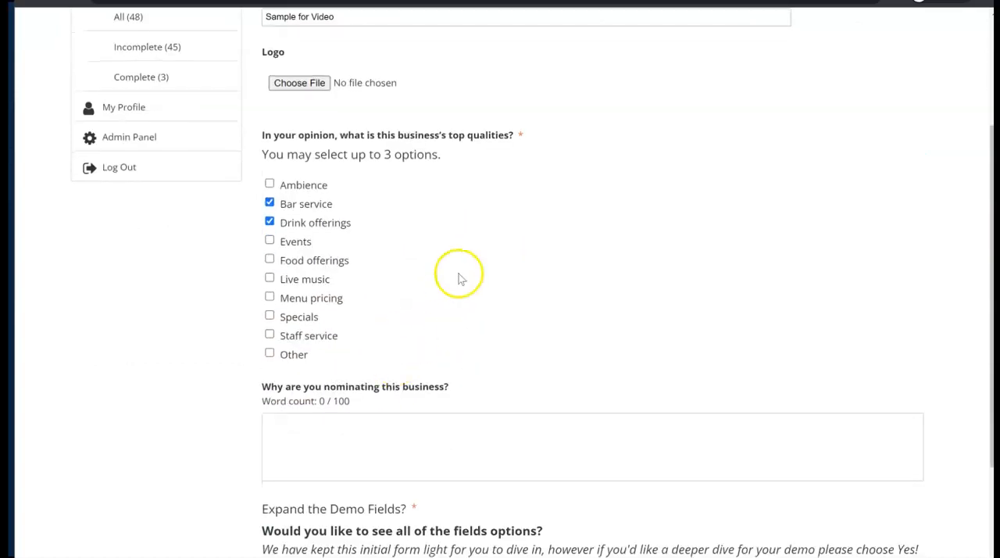
pyautogui.click(466, 412)
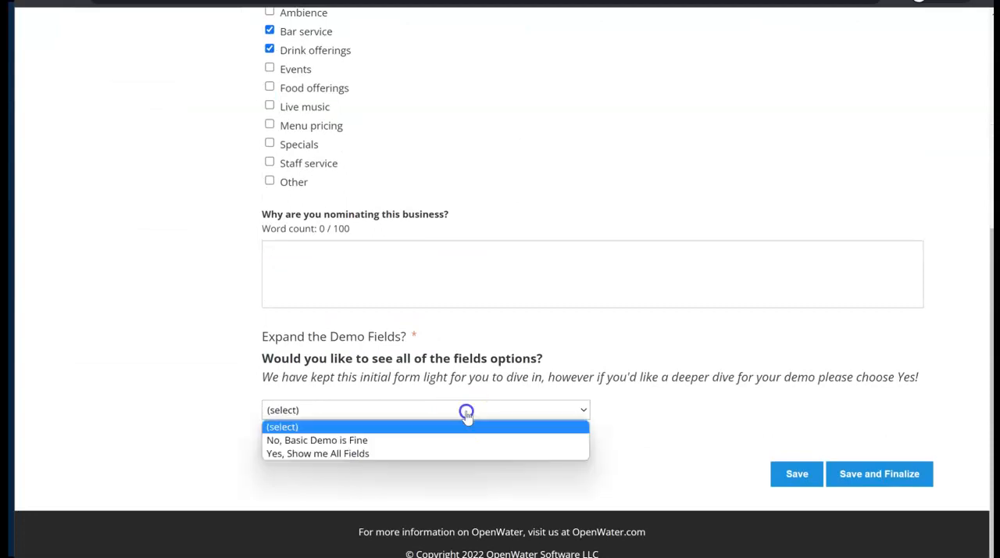
pyautogui.click(422, 454)
# Look up an author by first name on the Lookup with iMIS page and choose the second match
pyautogui.click(466, 127)
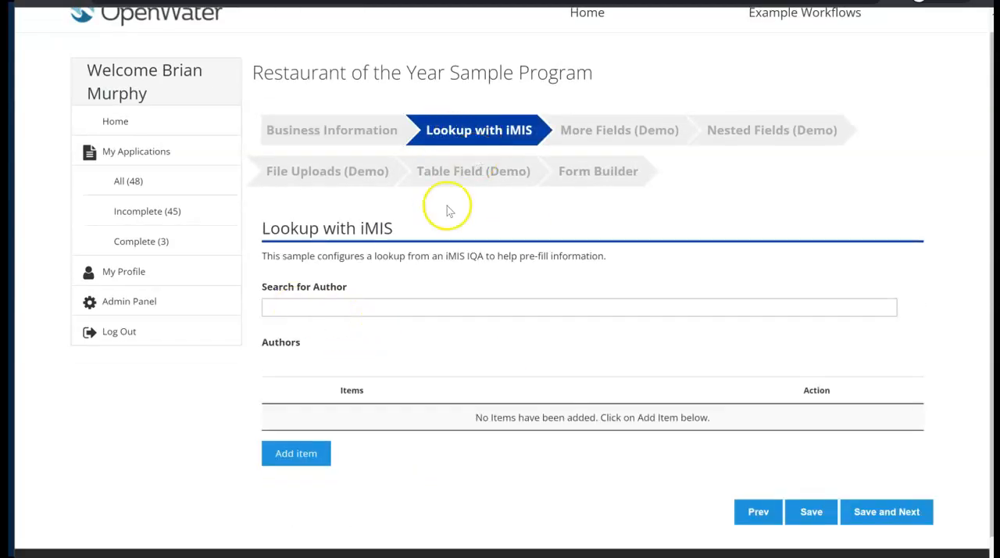
pyautogui.click(376, 304)
pyautogui.write('t')
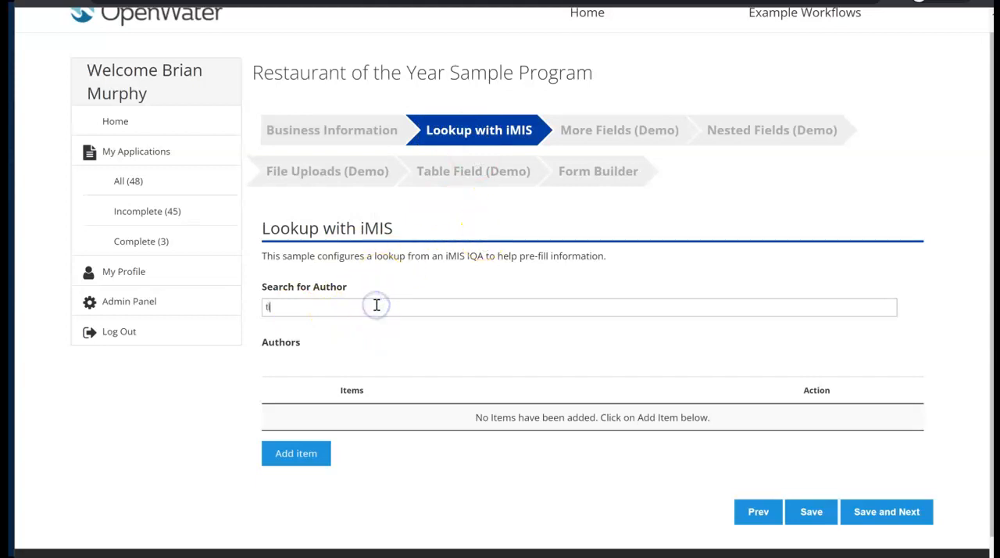
pyautogui.write('im')
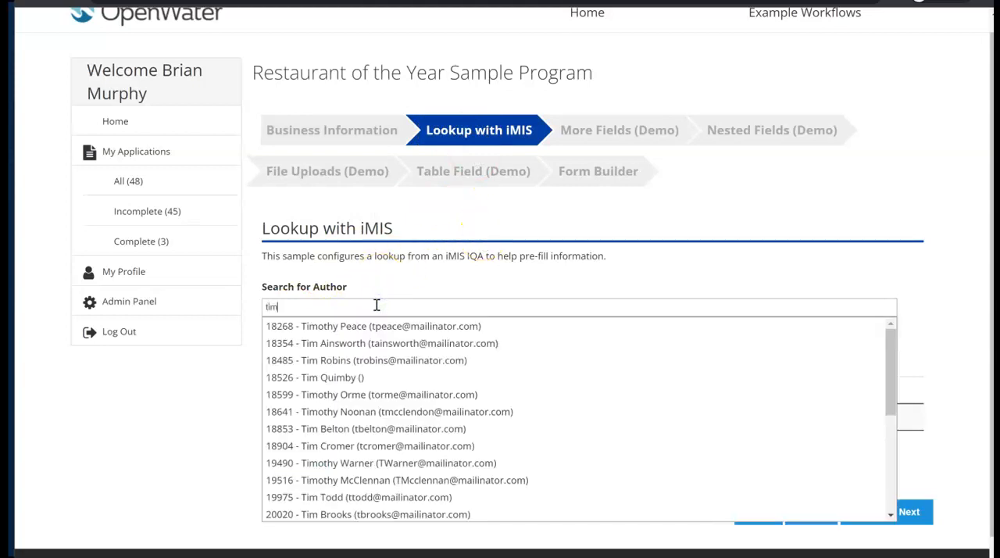
pyautogui.click(391, 345)
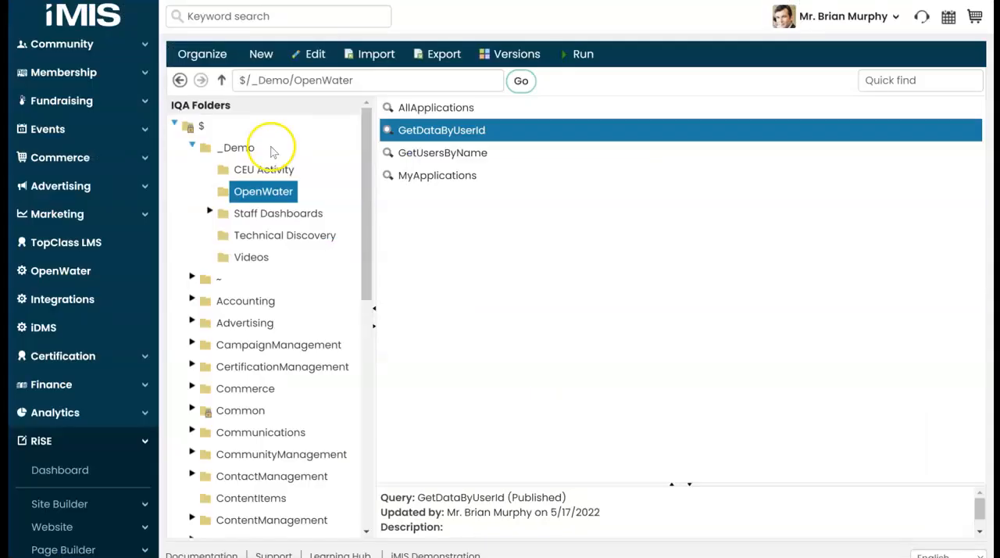
# Open the GetUsersByName query in the iMIS OpenWater folder and run it filtered by the start of a first name
pyautogui.click(440, 154)
pyautogui.doubleClick(440, 153)
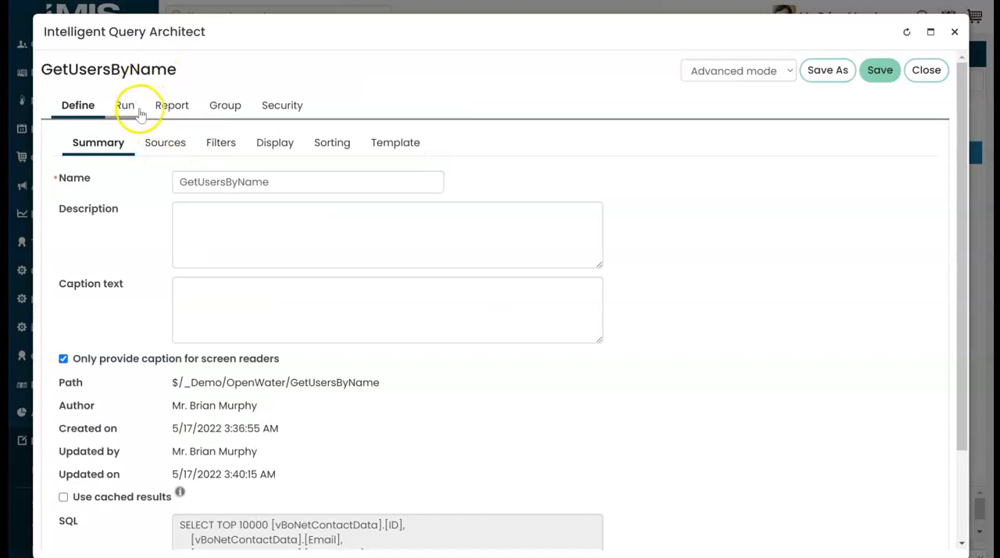
pyautogui.click(136, 106)
pyautogui.tripleClick(390, 158)
pyautogui.press('BackSpace')
pyautogui.hotkey('shift', 'Tab')
pyautogui.write('t')
pyautogui.click(71, 185)
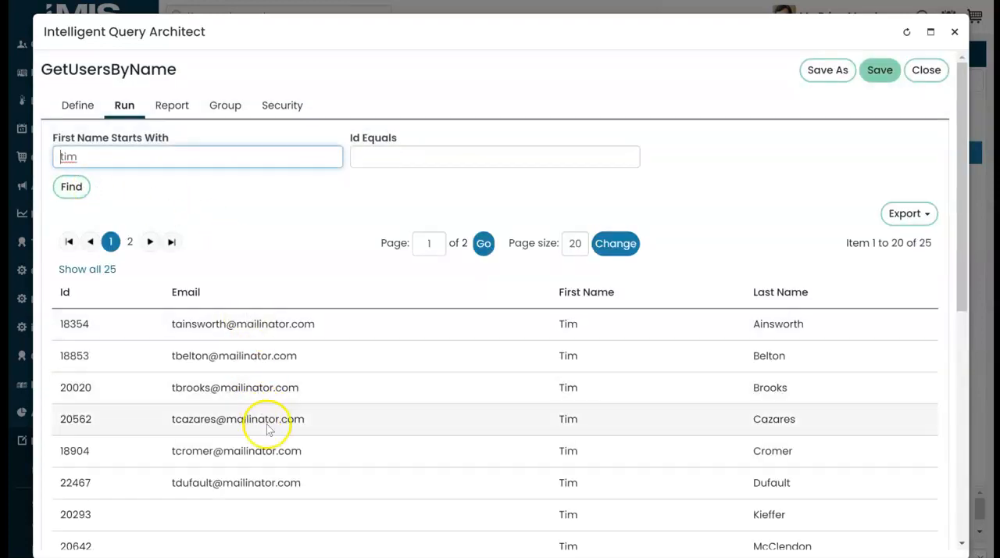
# Examine the display columns defined for the GetUsersByName query
pyautogui.click(78, 105)
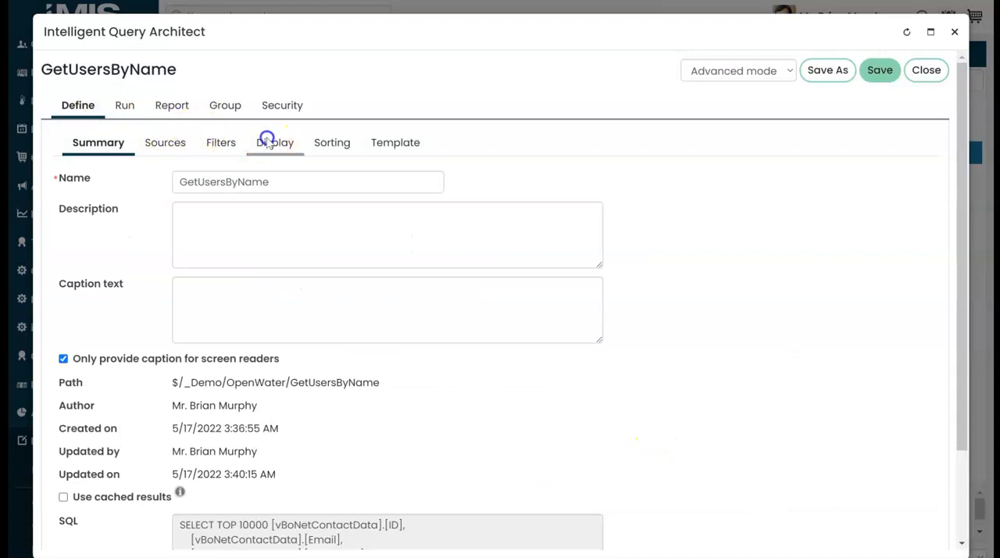
pyautogui.click(263, 140)
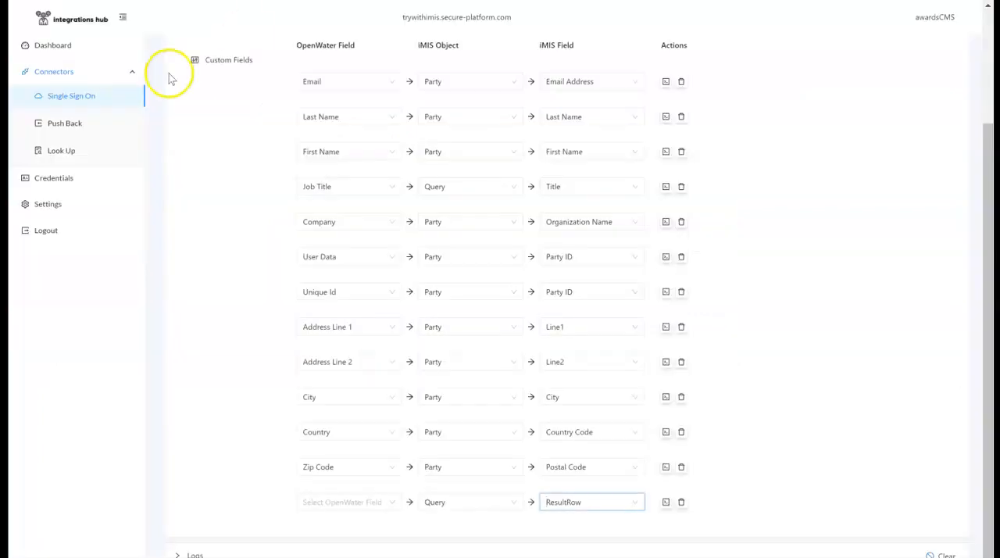
# Switch to the integrations hub and examine the Authors Table Lookup's autocomplete and prefill settings, including the value options for firstName1
pyautogui.click(70, 150)
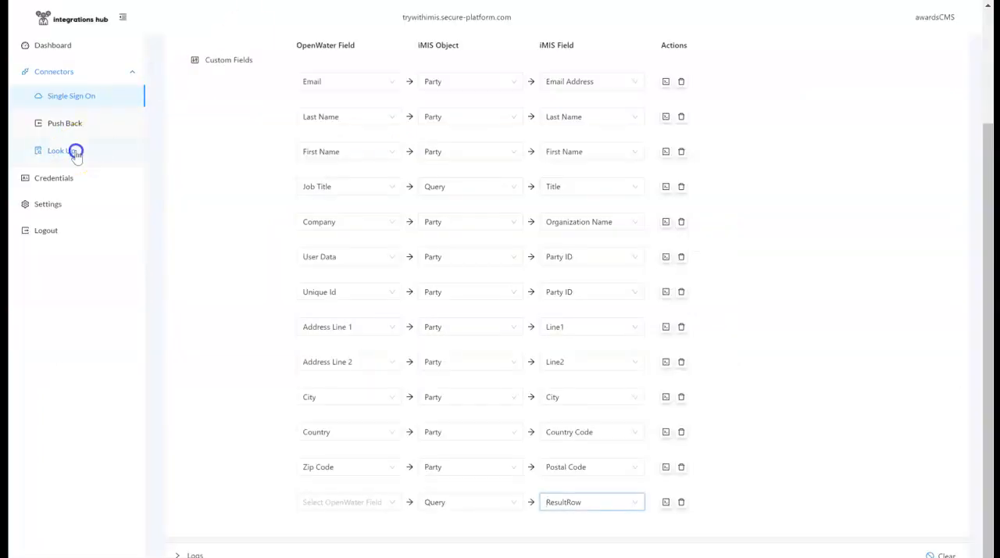
pyautogui.click(761, 156)
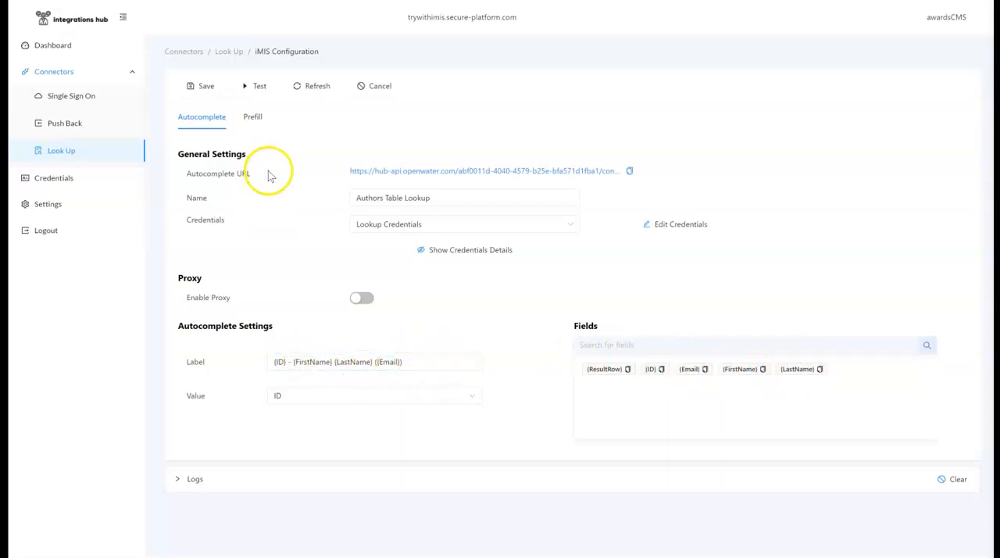
pyautogui.click(253, 117)
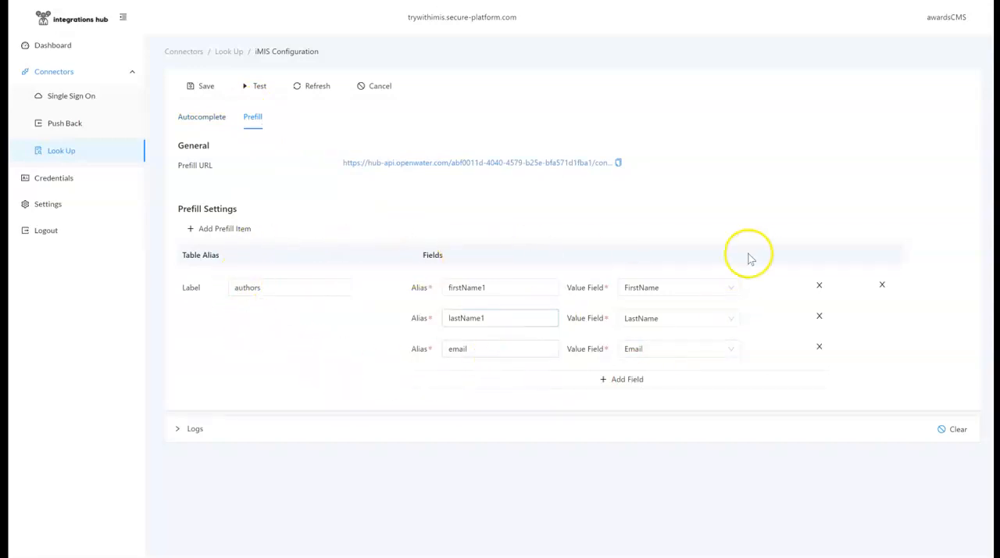
pyautogui.click(728, 286)
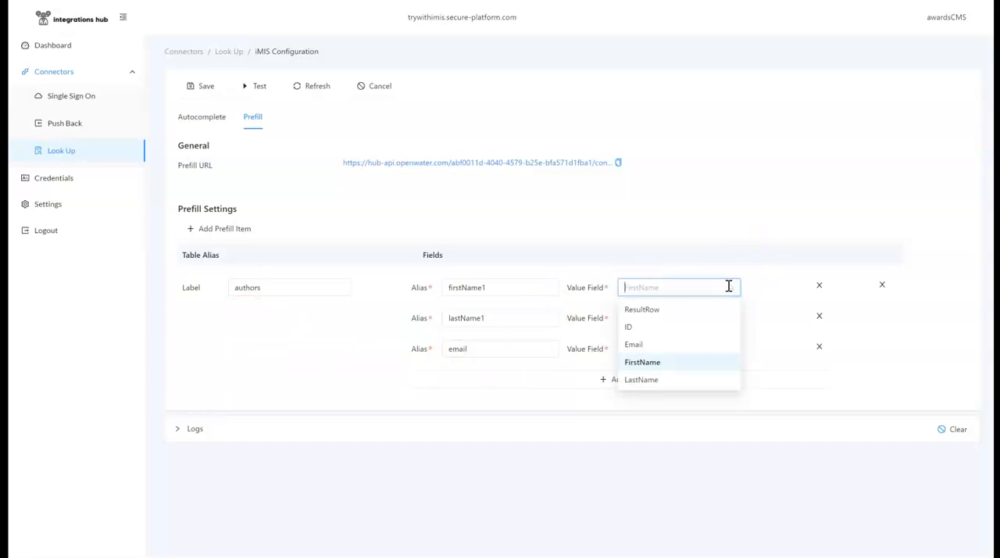
pyautogui.click(752, 217)
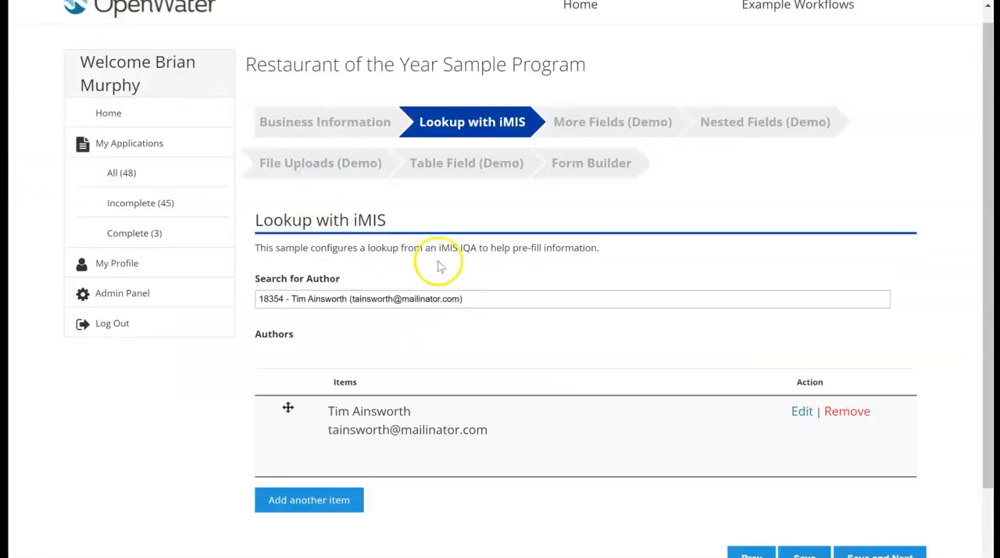
# Save the author lookup page of the OpenWater application and proceed to its Form Builder page
pyautogui.scroll(-2, 469, 273)
pyautogui.click(851, 464)
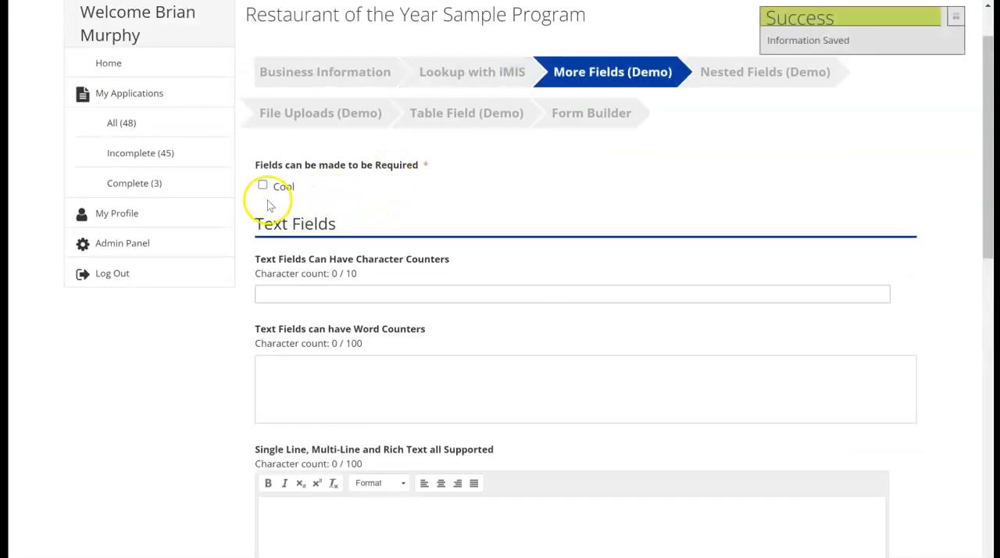
pyautogui.click(262, 186)
pyautogui.click(573, 133)
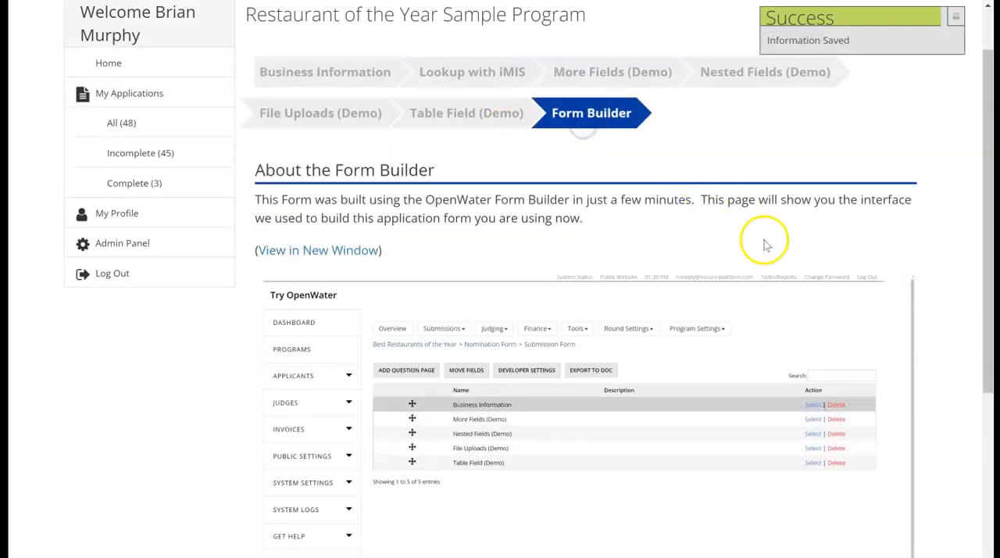
# Check the application's Business Information page, return to the Form Builder page, and save and finalize the application
pyautogui.click(311, 87)
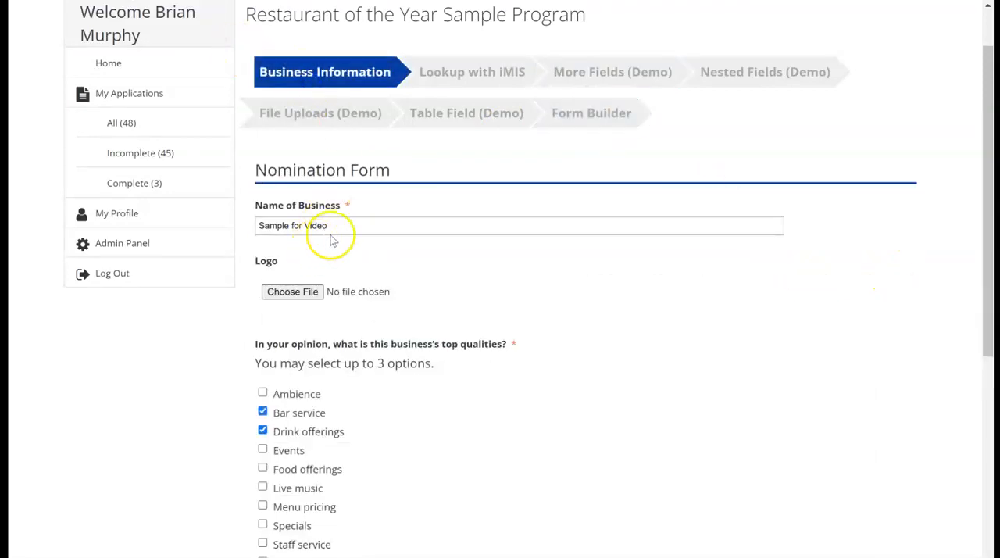
pyautogui.click(630, 111)
pyautogui.scroll(-5, 930, 346)
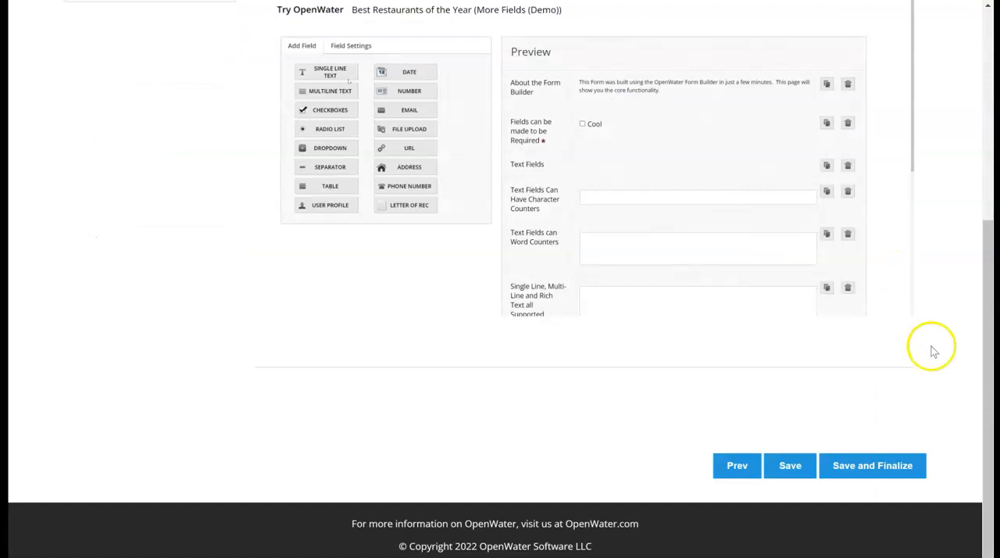
pyautogui.click(876, 466)
pyautogui.click(522, 415)
pyautogui.write('Ne')
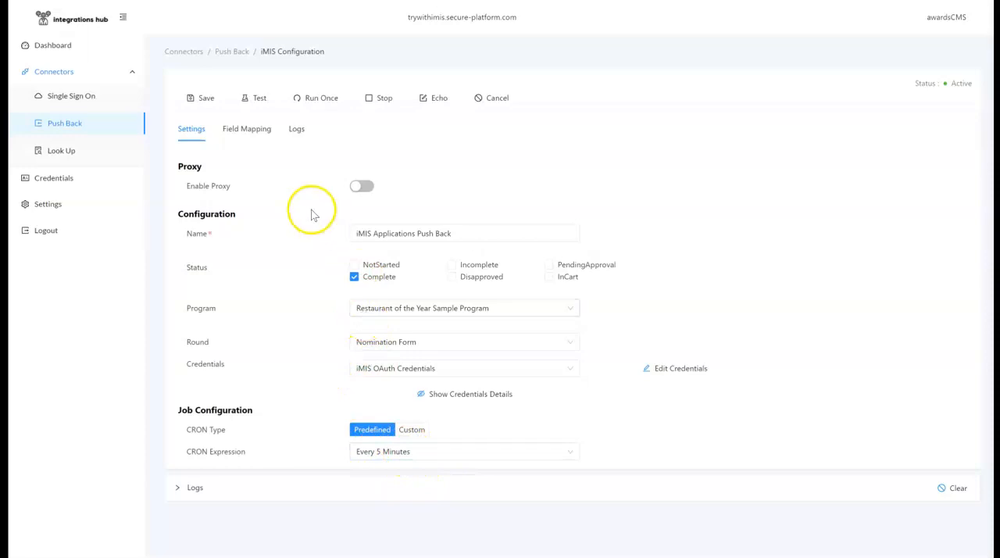
# Examine the field mapping of the iMIS Applications Push Back, including the iMIS fields available for Admin Url
pyautogui.click(247, 132)
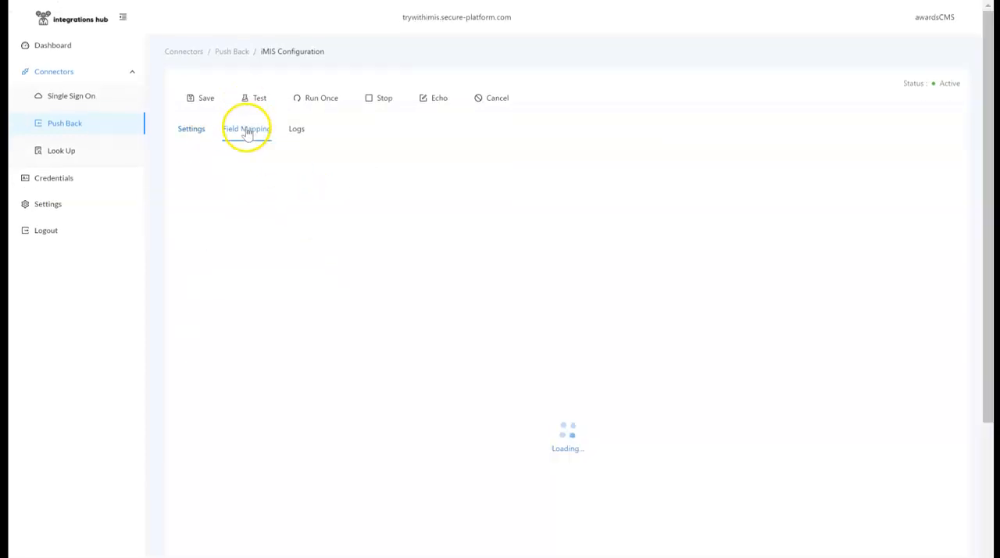
pyautogui.scroll(-1, 439, 200)
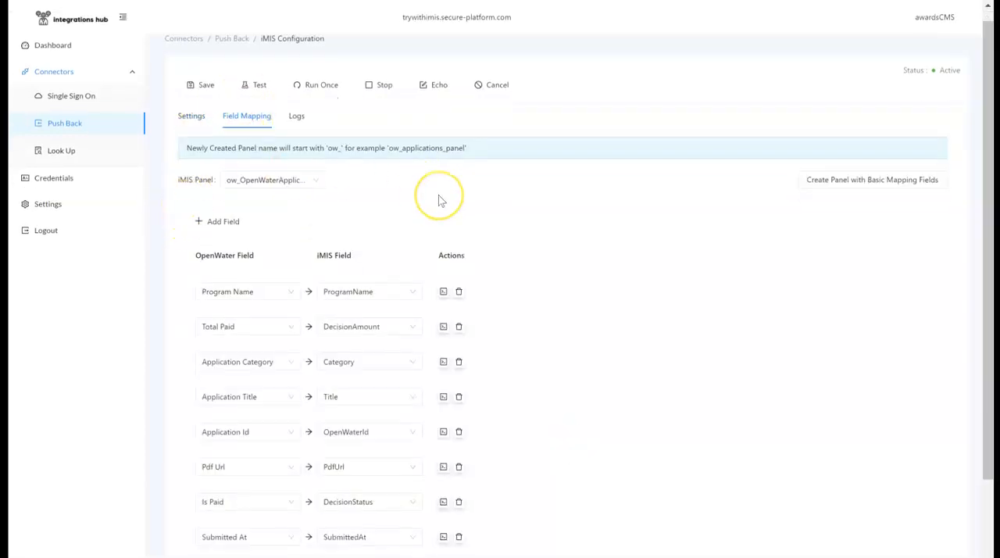
pyautogui.scroll(-1, 439, 200)
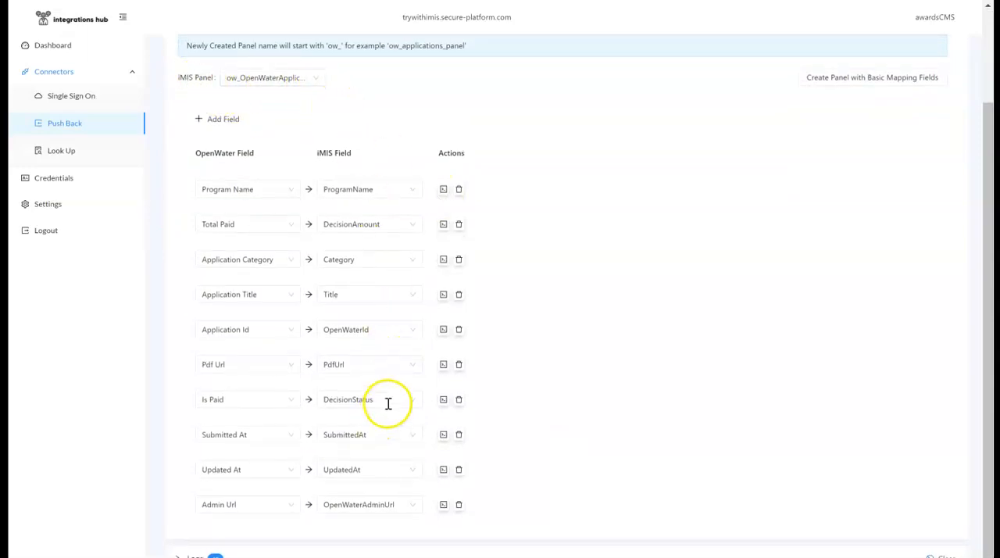
pyautogui.click(407, 507)
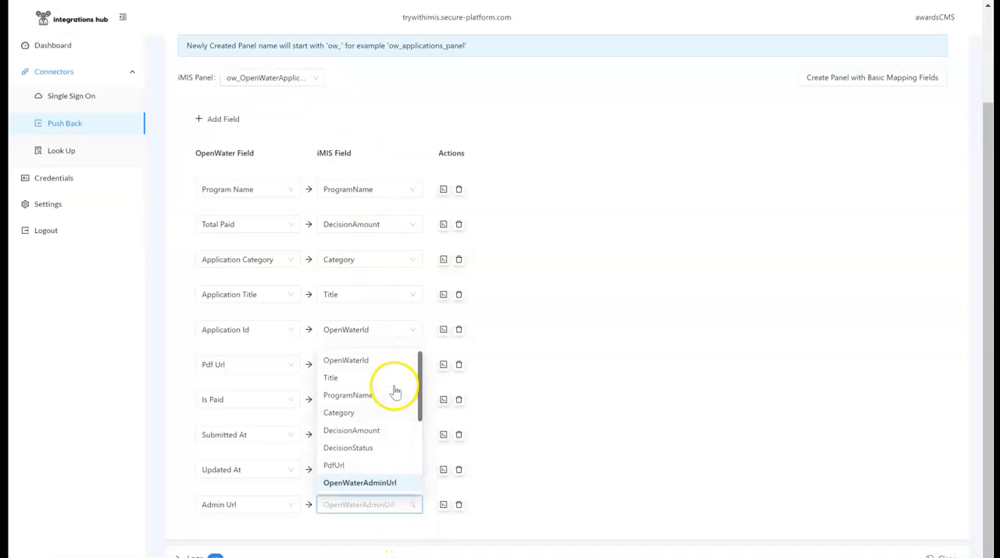
pyautogui.click(631, 435)
# Run the iMIS Applications Push Back once and view its logs
pyautogui.scroll(1, 634, 438)
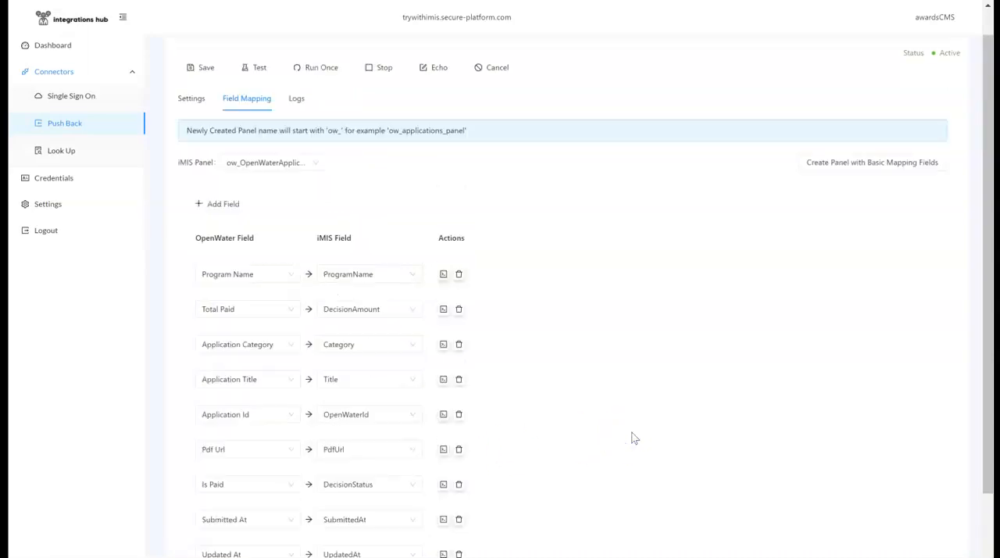
pyautogui.scroll(1, 634, 438)
pyautogui.click(311, 107)
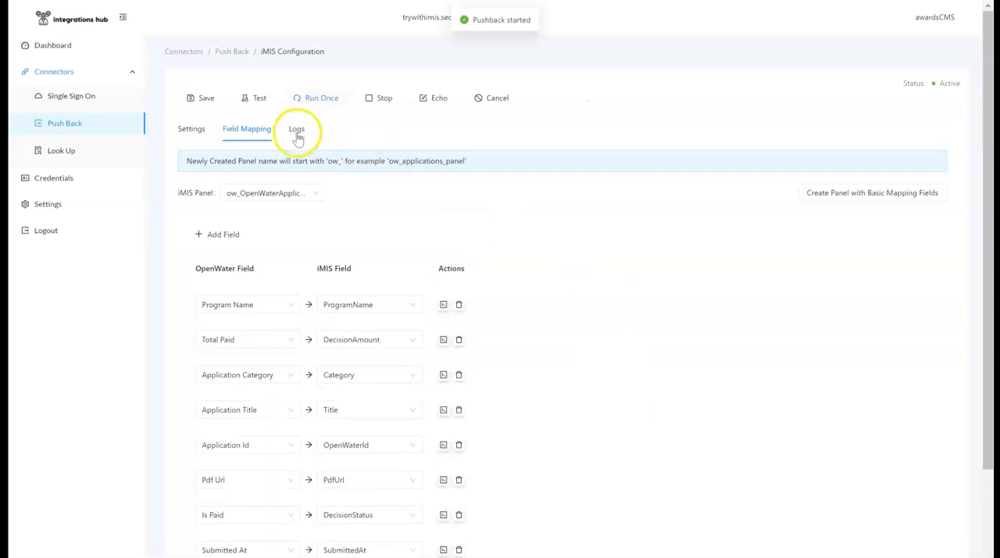
pyautogui.click(297, 131)
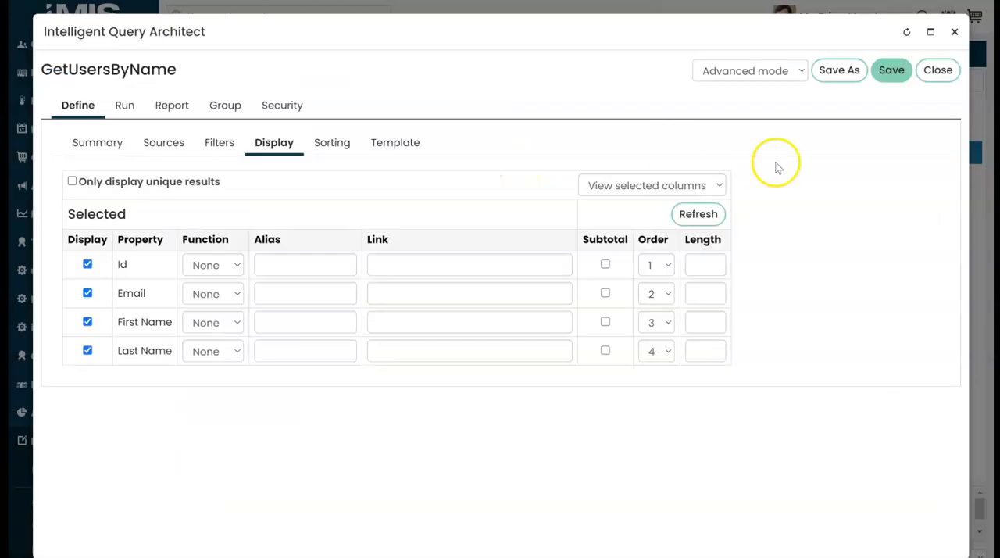
# Close the GetUsersByName query in iMIS and open the OpenWater page
pyautogui.click(956, 36)
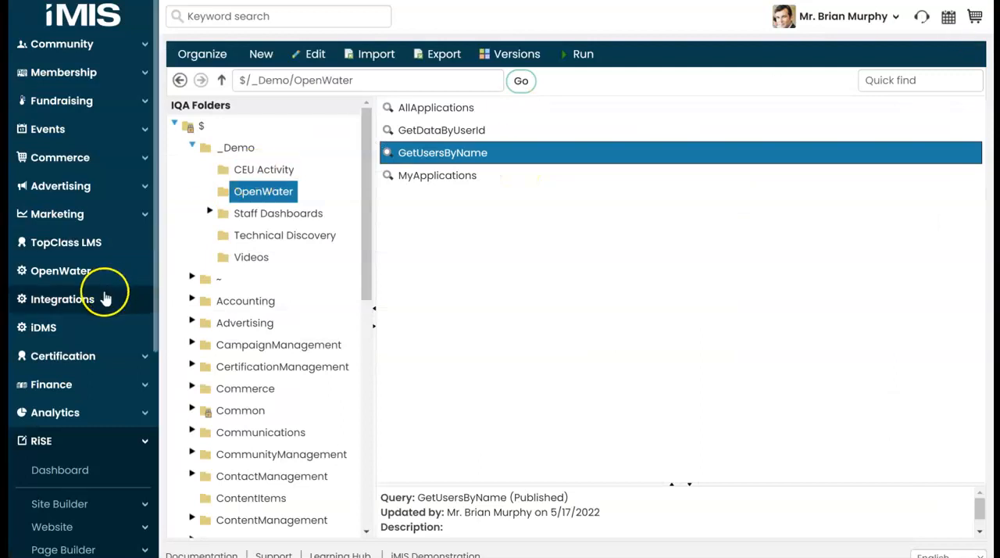
pyautogui.click(63, 271)
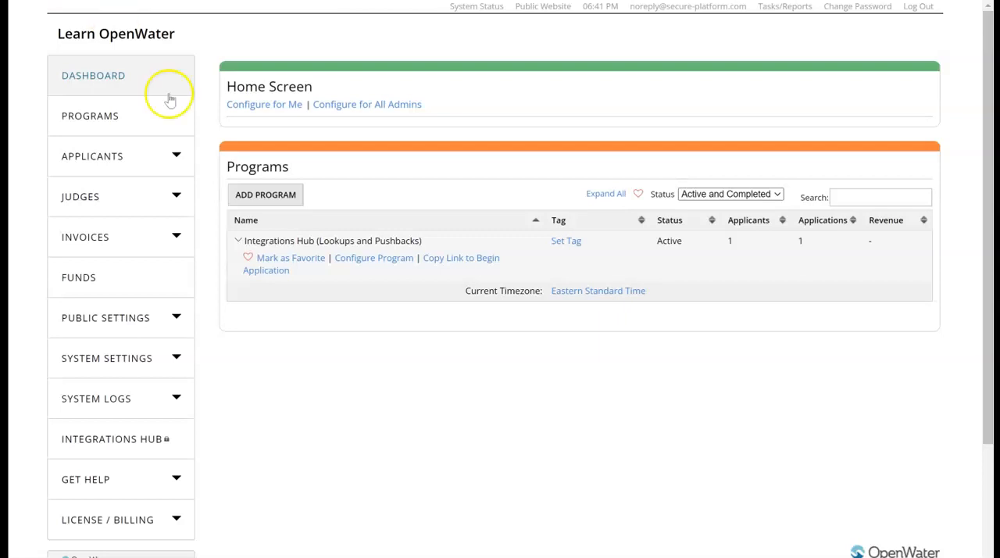
# Open the Push Back connectors in Integrations Hub and add an iMIS push back named "New iMIS pushback"
pyautogui.click(113, 432)
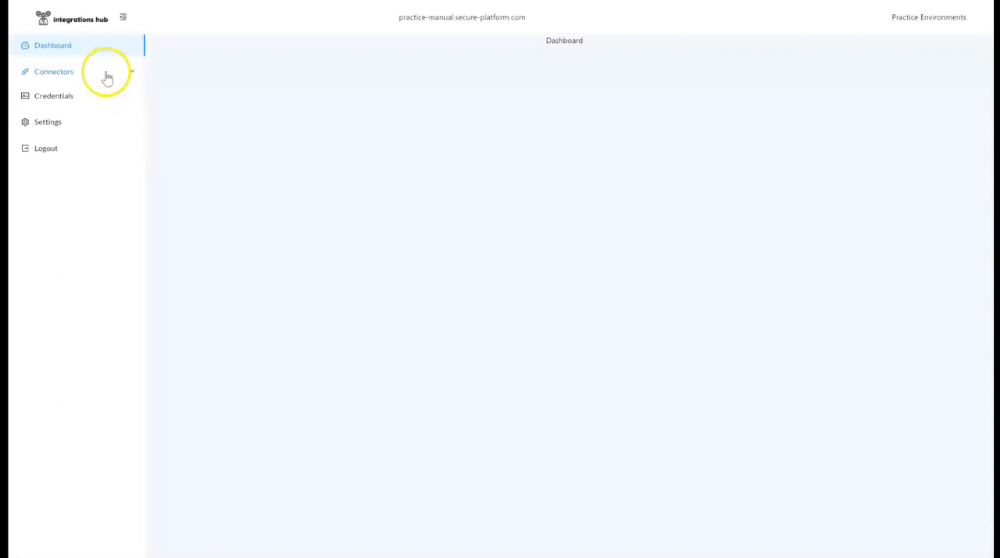
pyautogui.click(105, 71)
pyautogui.click(74, 124)
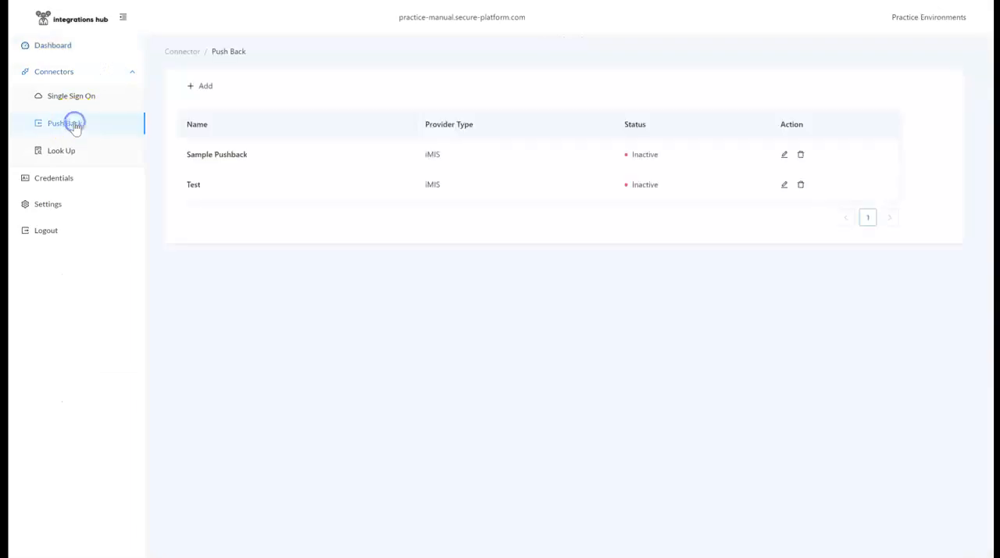
pyautogui.click(195, 86)
pyautogui.click(370, 174)
pyautogui.click(420, 238)
pyautogui.write('New iMIS pus')
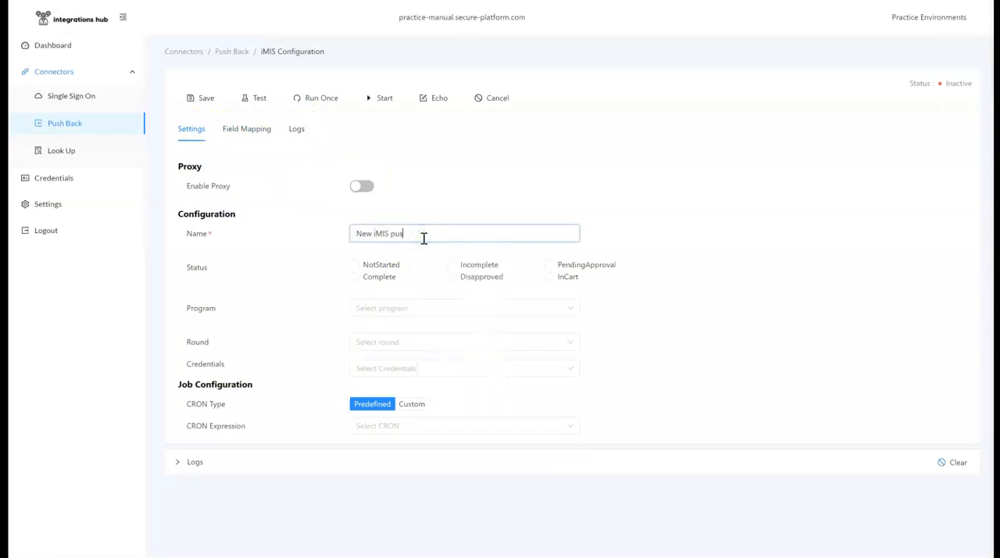
# Set the push back to Complete status, program Integrations Hub (Lookups and Pushbacks), round Main and credentials imIS SSO
pyautogui.click(374, 278)
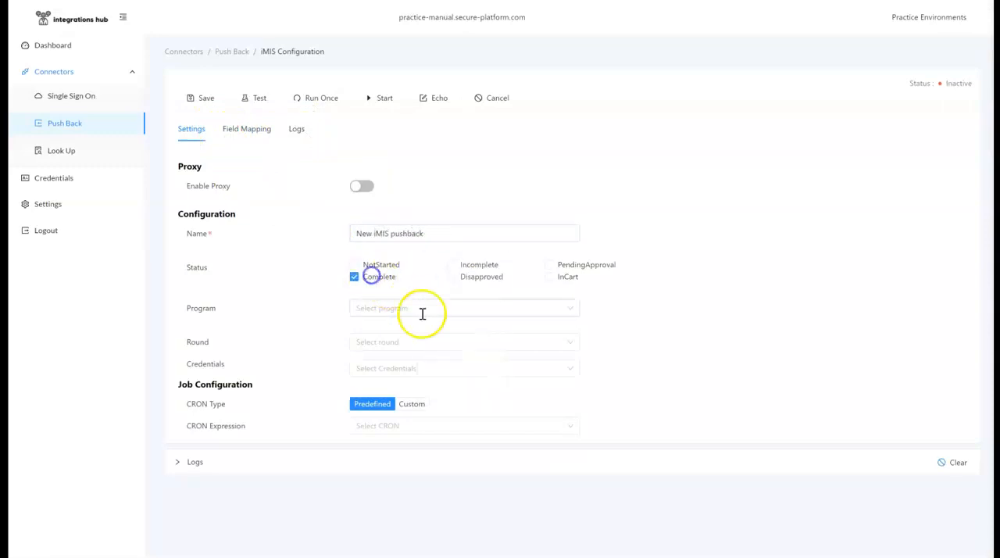
pyautogui.click(422, 309)
pyautogui.click(410, 432)
pyautogui.click(424, 340)
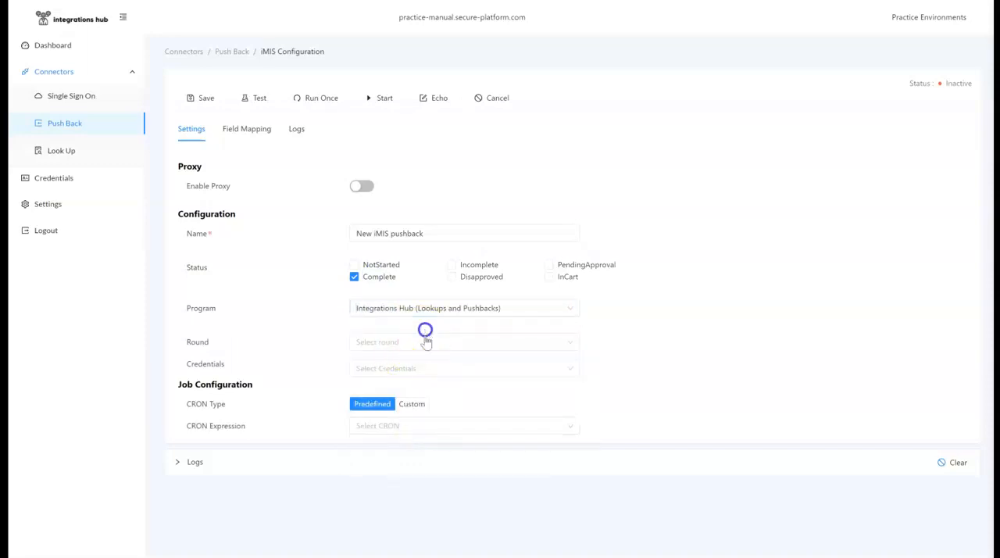
pyautogui.click(424, 366)
pyautogui.click(427, 368)
pyautogui.click(426, 413)
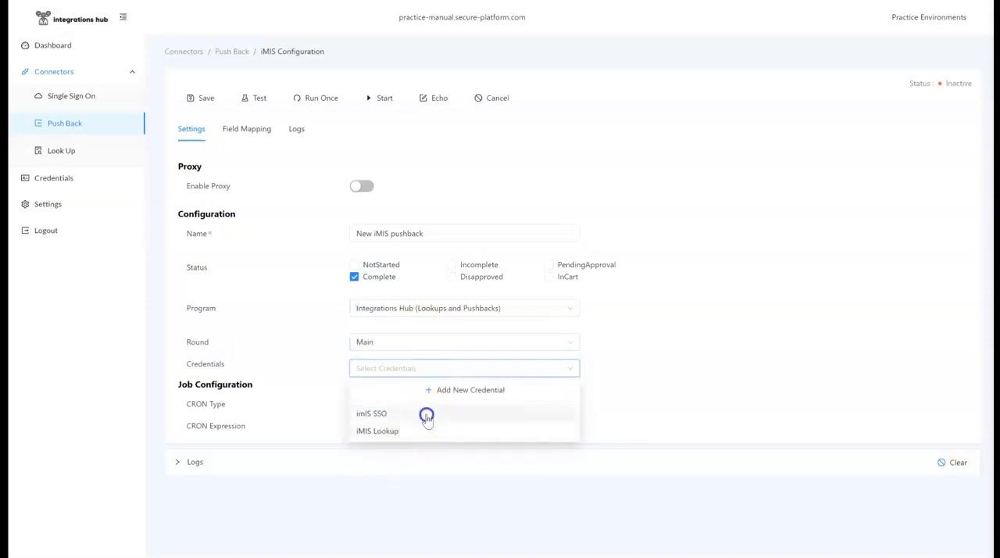
# Schedule the push back job to run Every 2 Hours and save the connector
pyautogui.click(389, 452)
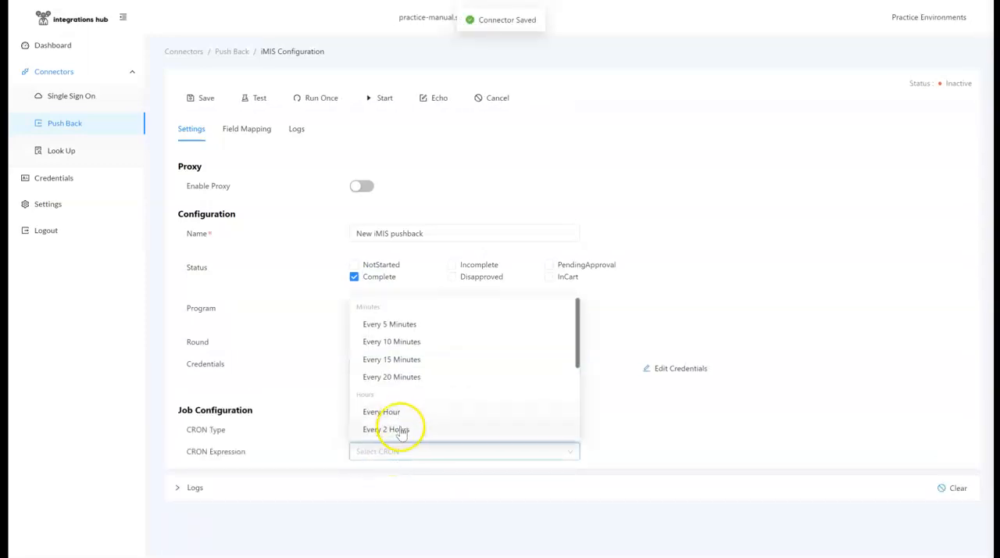
pyautogui.click(398, 426)
pyautogui.click(203, 97)
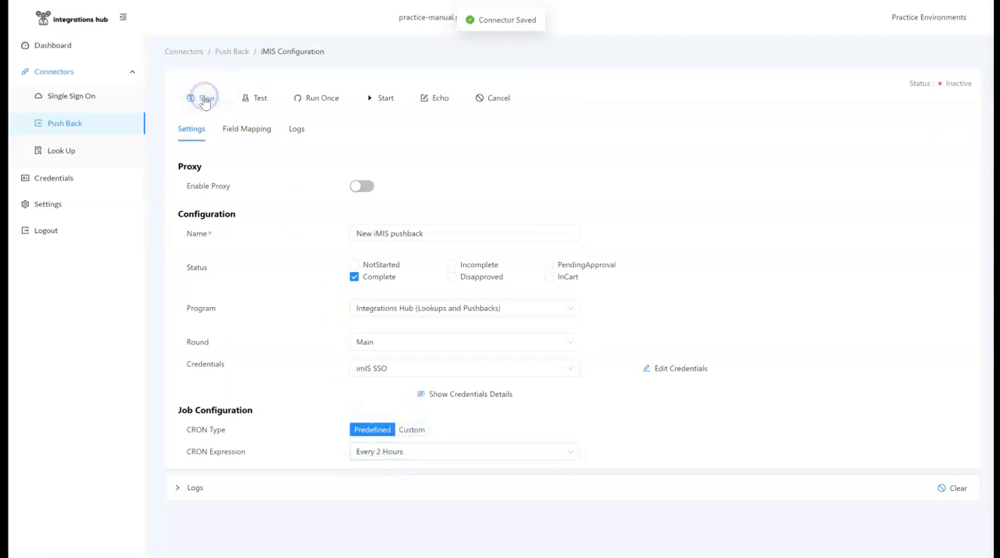
# Create an iMIS panel with basic mapping fields named ow_newforvideo and review its field mapping
pyautogui.click(258, 128)
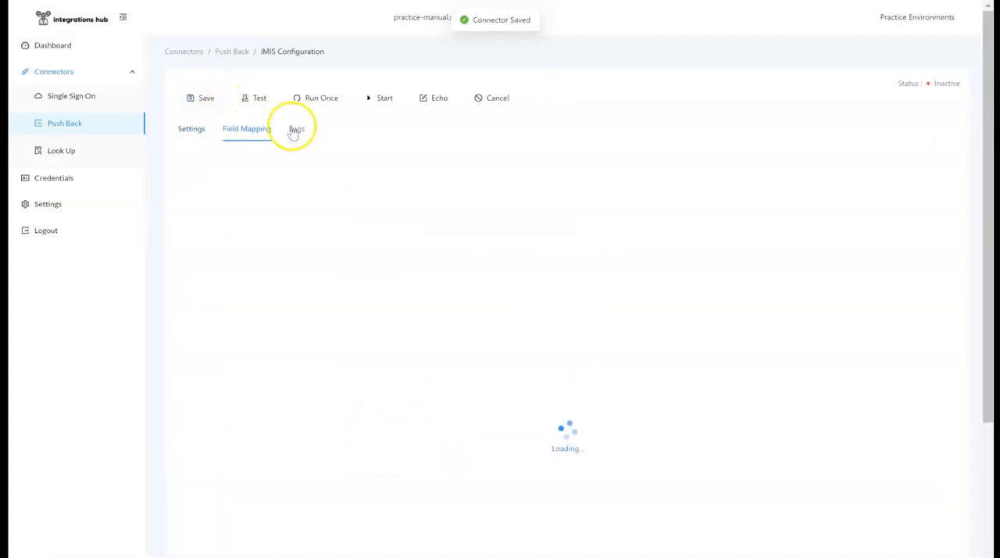
pyautogui.click(863, 193)
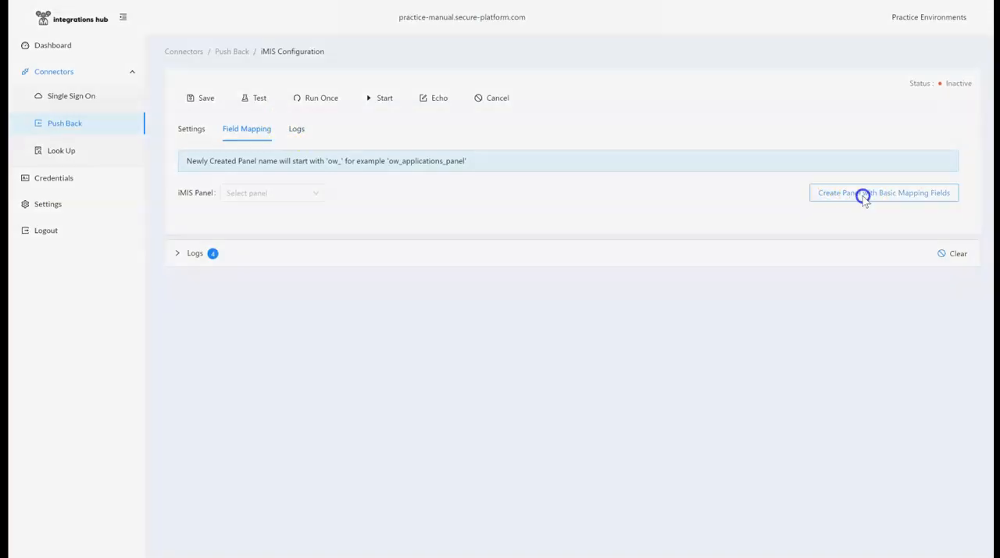
pyautogui.click(555, 107)
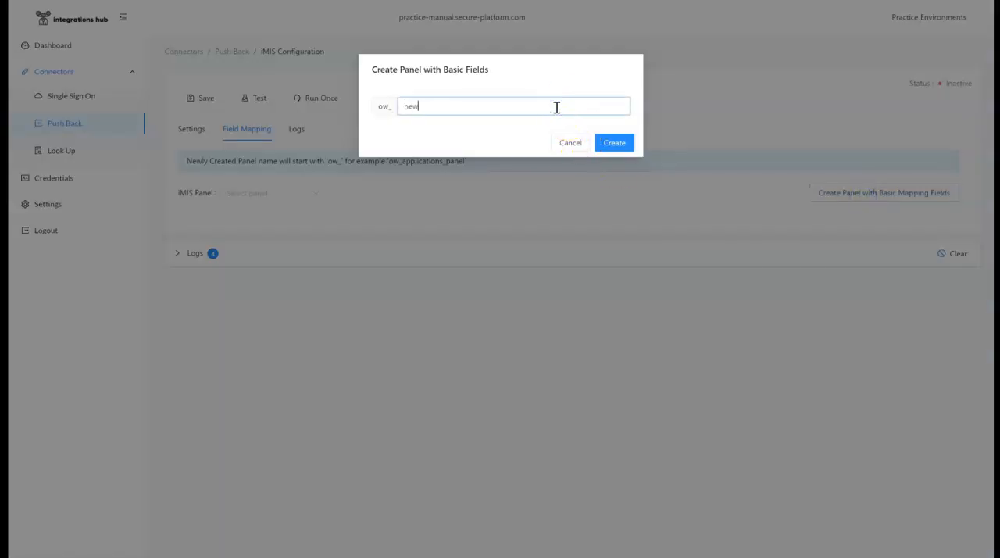
pyautogui.click(614, 145)
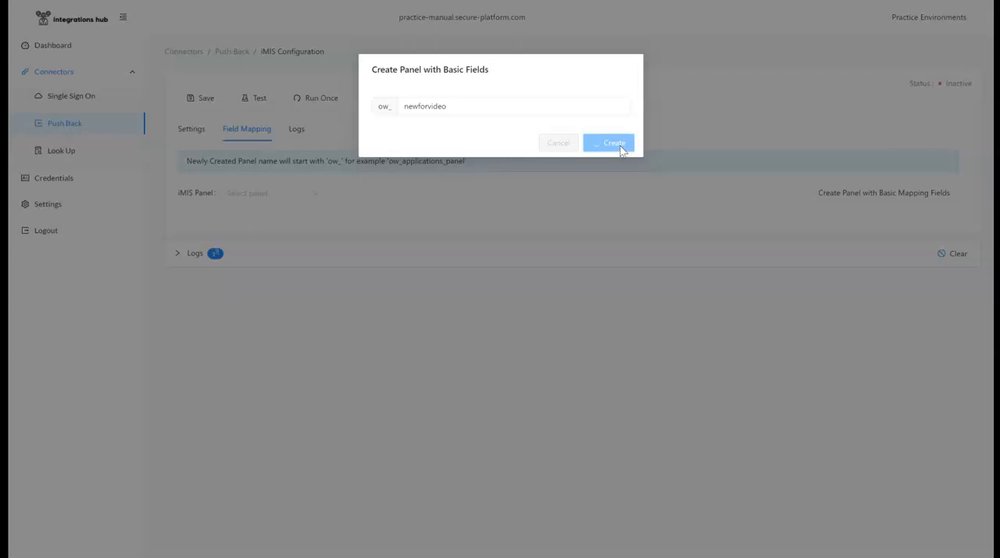
pyautogui.scroll(-2, 344, 248)
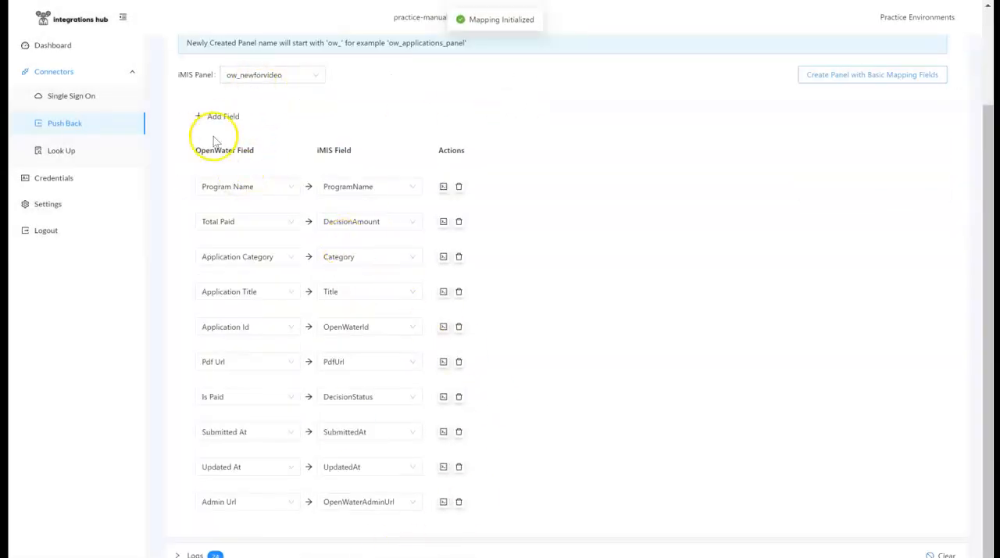
pyautogui.scroll(2, 210, 141)
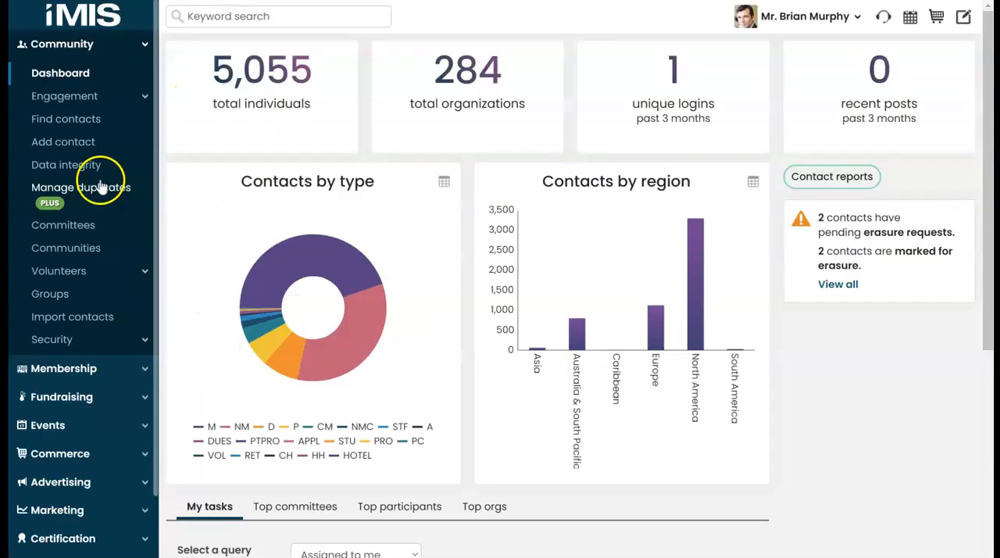
# Switch to iMIS, find panel definitions containing "ow" in Panel Designer, and open ow_newforvideo
pyautogui.scroll(-2, 110, 191)
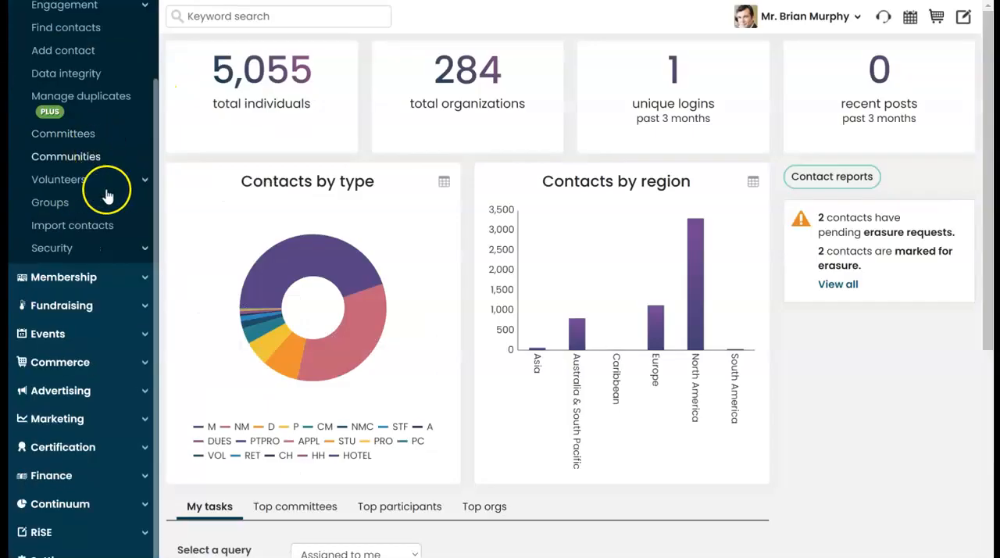
pyautogui.click(129, 532)
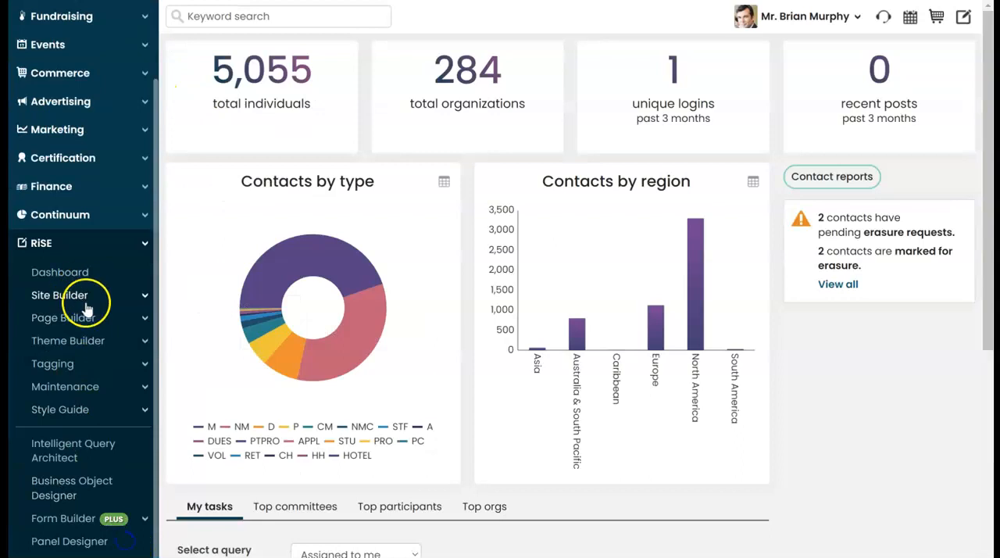
pyautogui.click(78, 541)
pyautogui.click(301, 115)
pyautogui.write('ow')
pyautogui.press('Return')
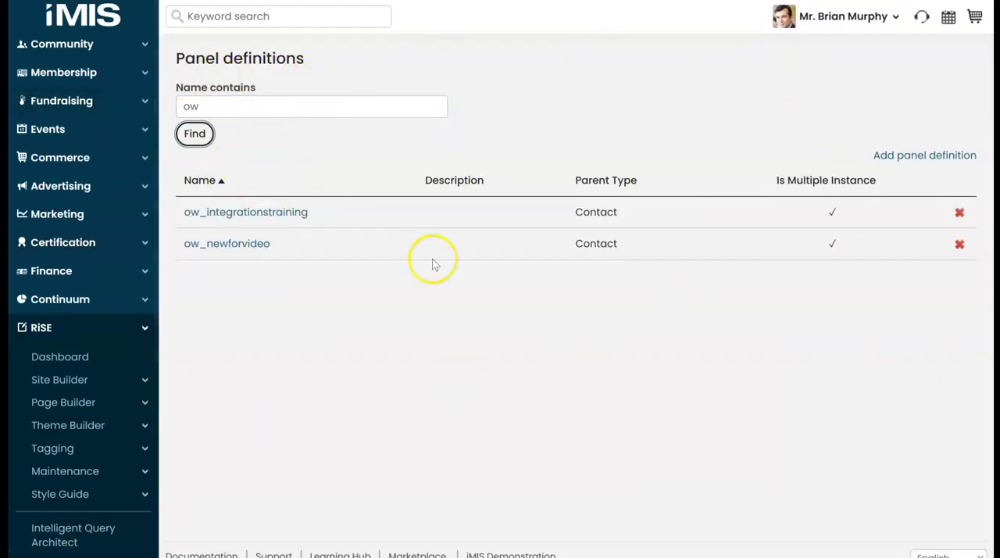
pyautogui.click(245, 249)
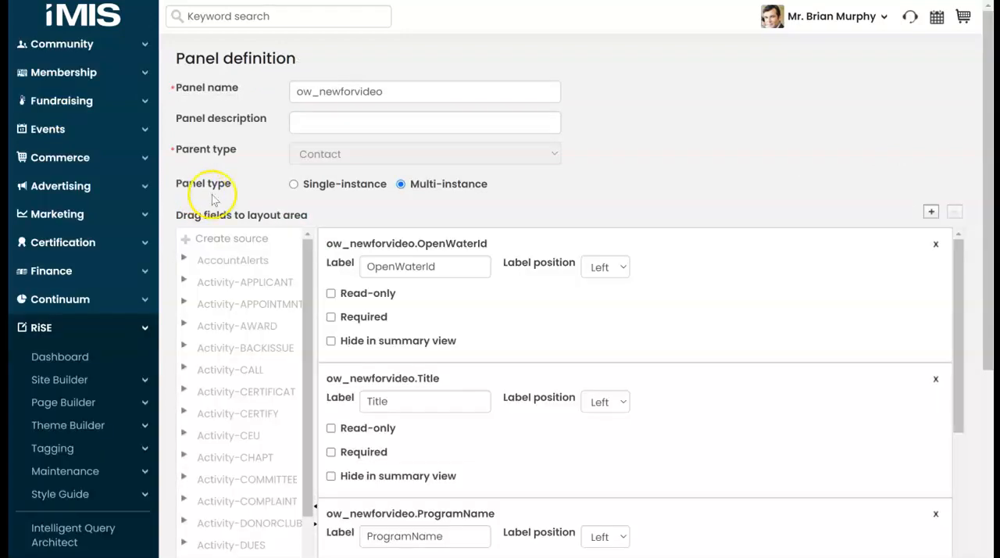
# Add a text property named Example to the ow_newforvideo source
pyautogui.scroll(-3, 652, 214)
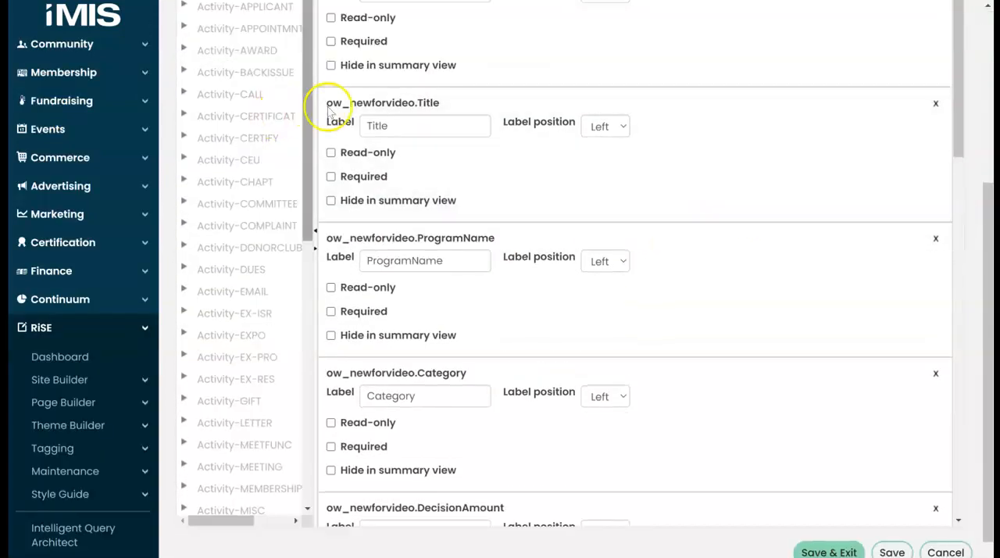
pyautogui.scroll(-5, 312, 121)
pyautogui.click(183, 435)
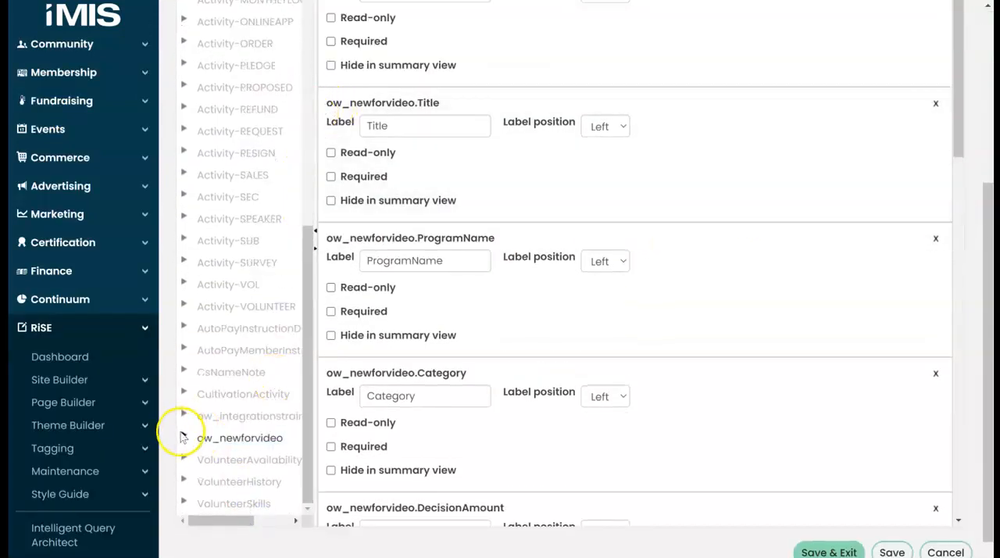
pyautogui.click(235, 460)
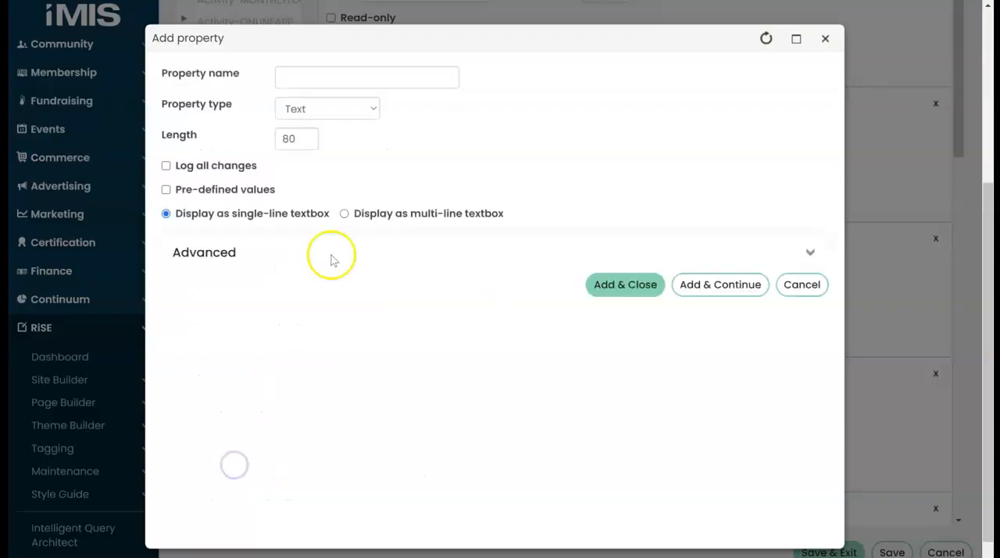
pyautogui.click(369, 80)
pyautogui.write('Example')
pyautogui.click(622, 522)
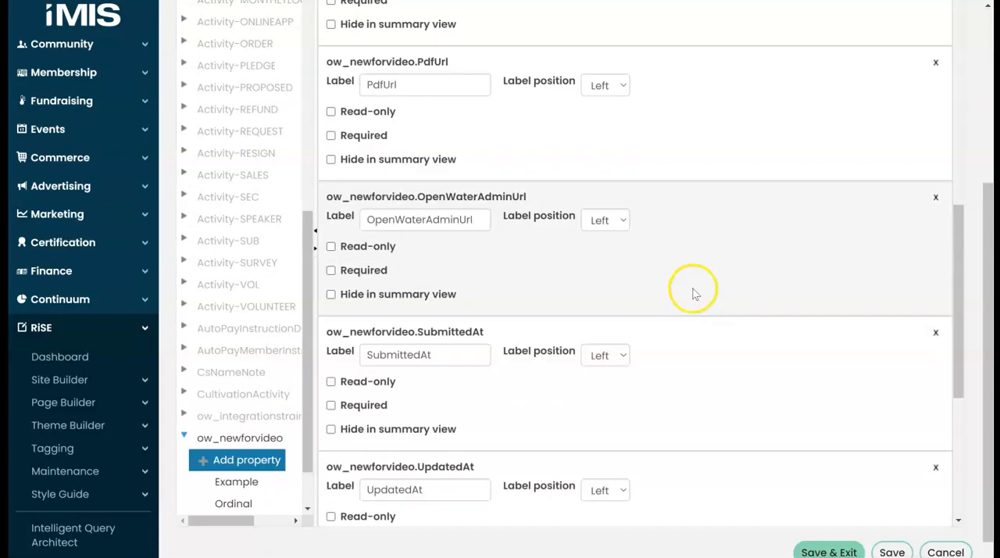
# Place the Example property below the ID field in the panel layout, then save and exit the definition
pyautogui.moveTo(238, 443); pyautogui.dragTo(469, 406)
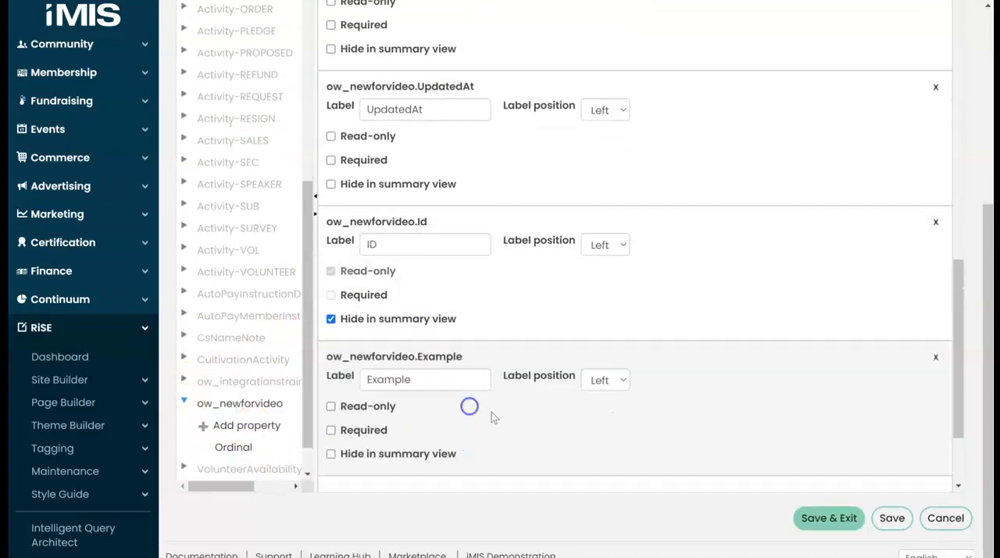
pyautogui.click(832, 516)
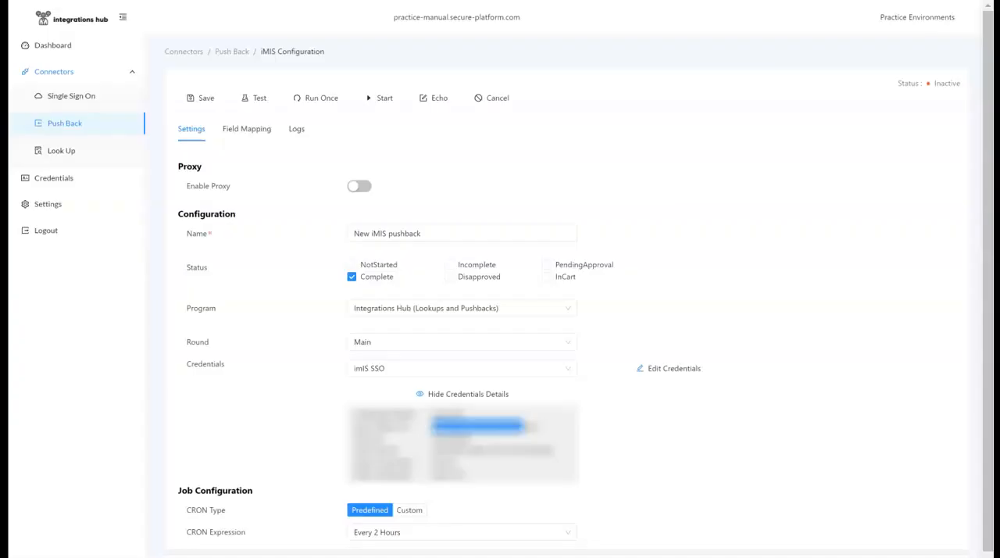
# Return to the push back's field mapping in Integrations Hub and add a field mapping exampleField1 to the iMIS field Example
pyautogui.click(199, 99)
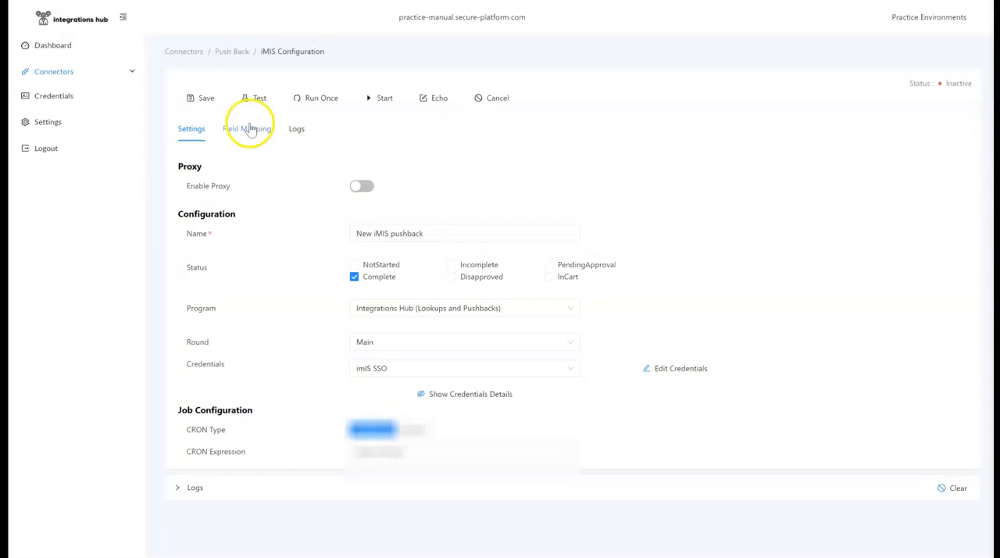
pyautogui.click(248, 128)
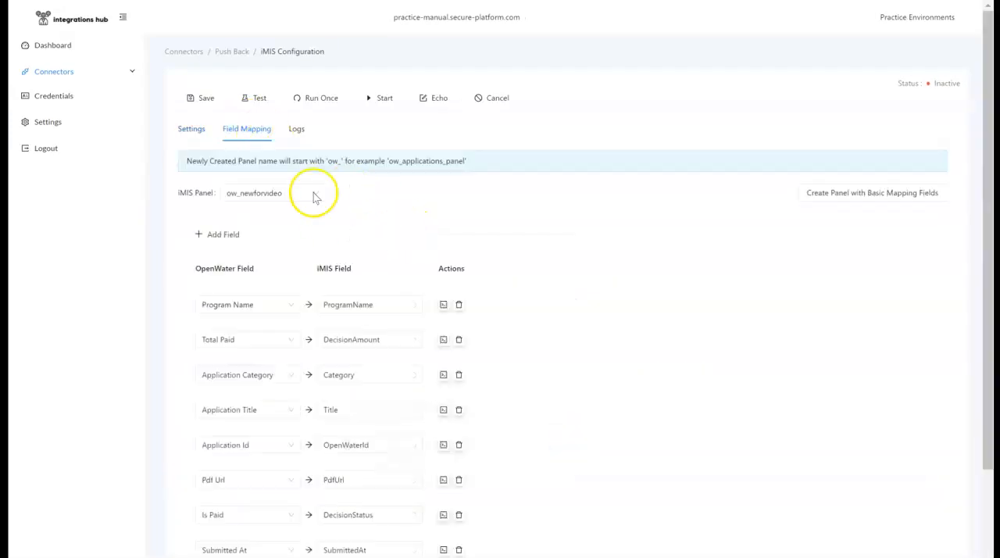
pyautogui.click(222, 235)
pyautogui.scroll(-2, 347, 246)
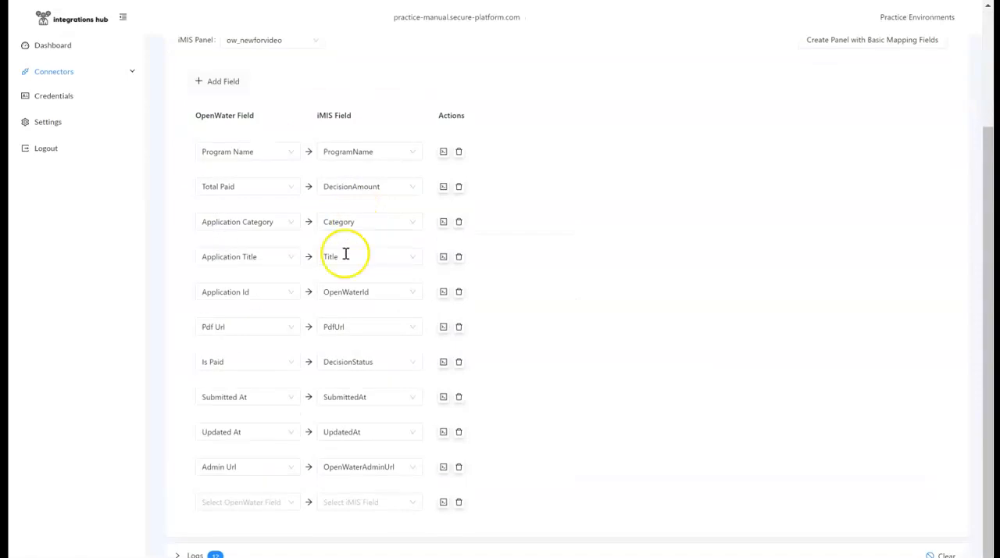
pyautogui.click(352, 501)
pyautogui.scroll(-1, 375, 419)
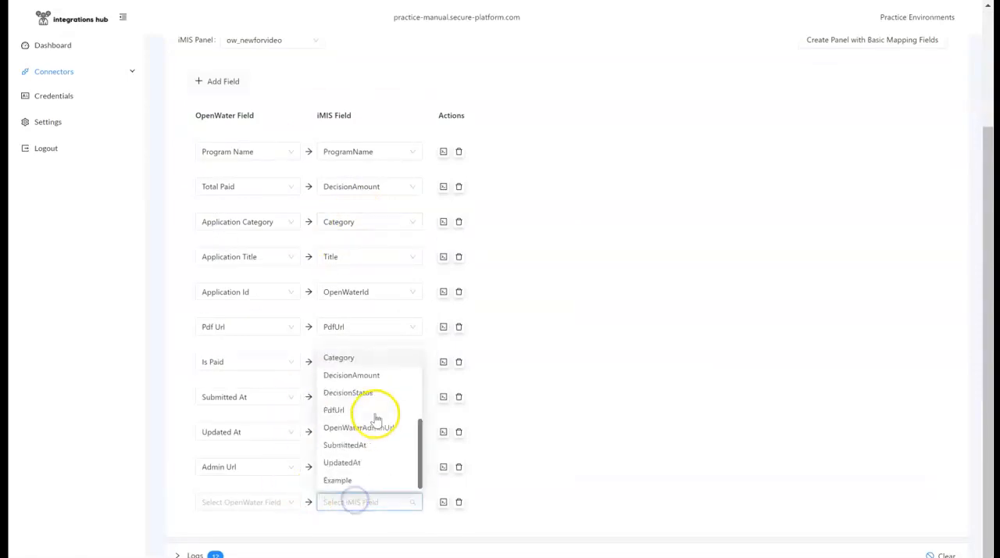
pyautogui.click(351, 480)
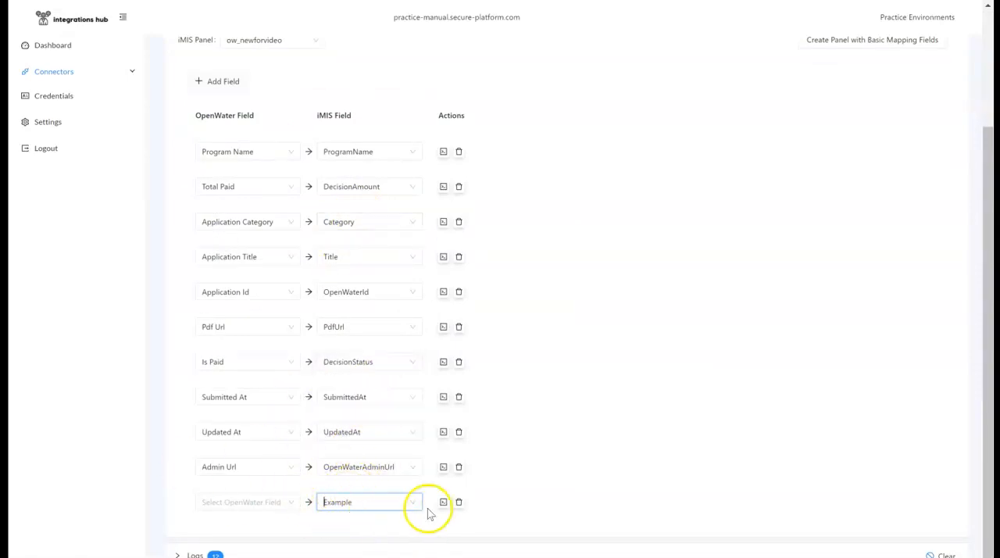
pyautogui.click(225, 501)
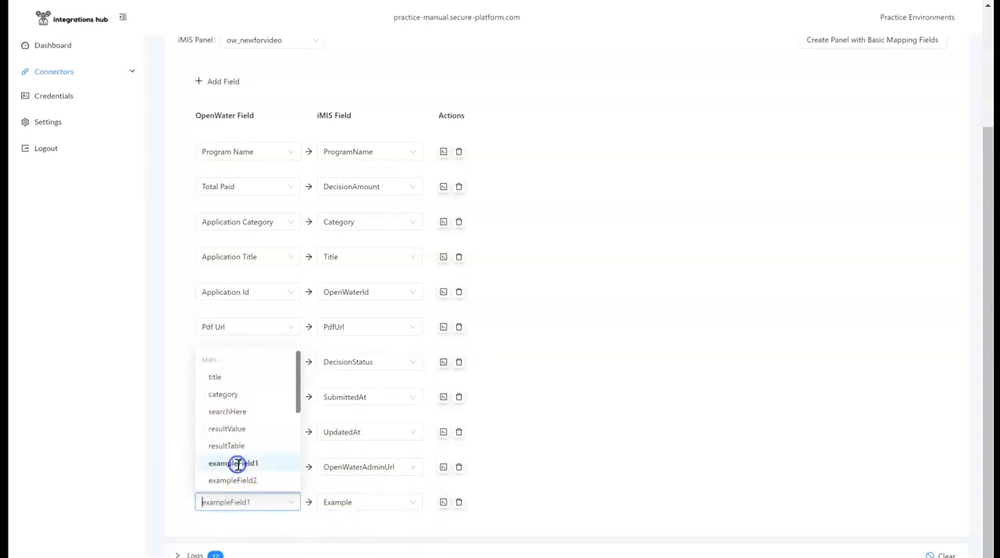
pyautogui.click(236, 464)
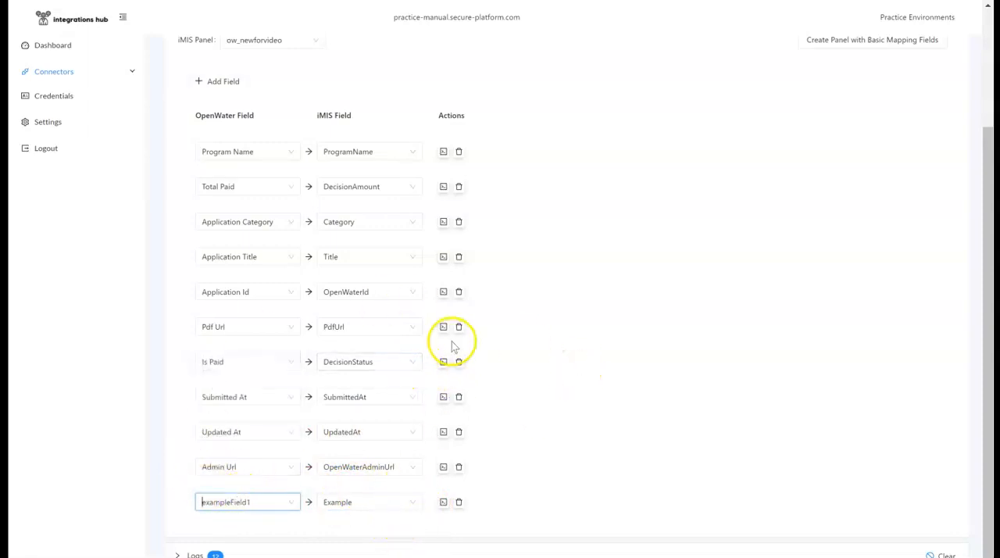
pyautogui.scroll(1, 422, 310)
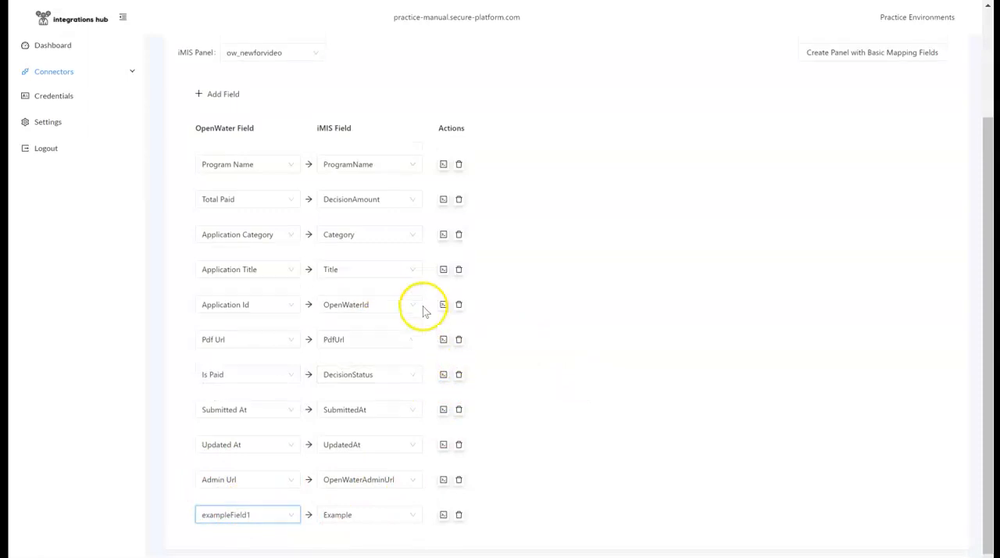
pyautogui.scroll(3, 411, 300)
pyautogui.scroll(-3, 377, 134)
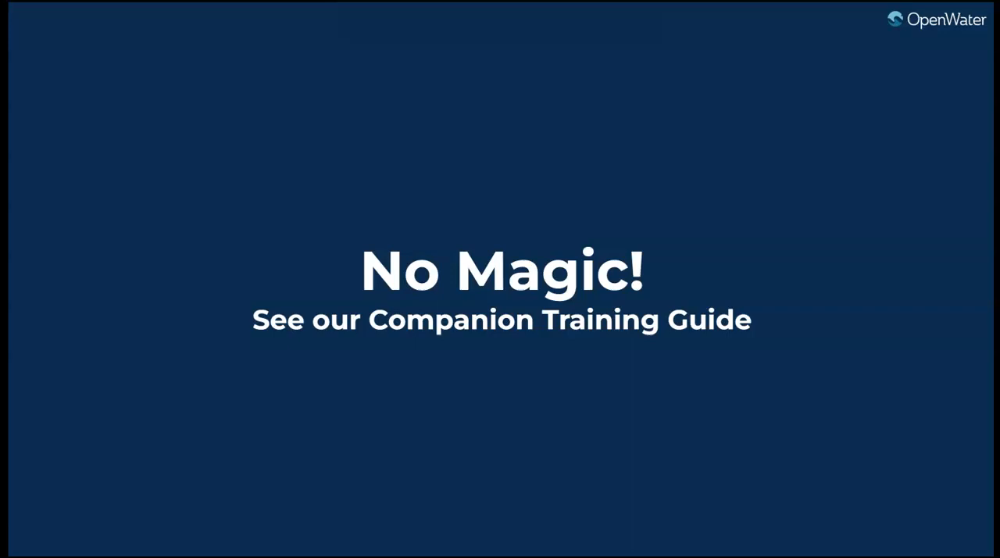
pyautogui.click(95, 84)
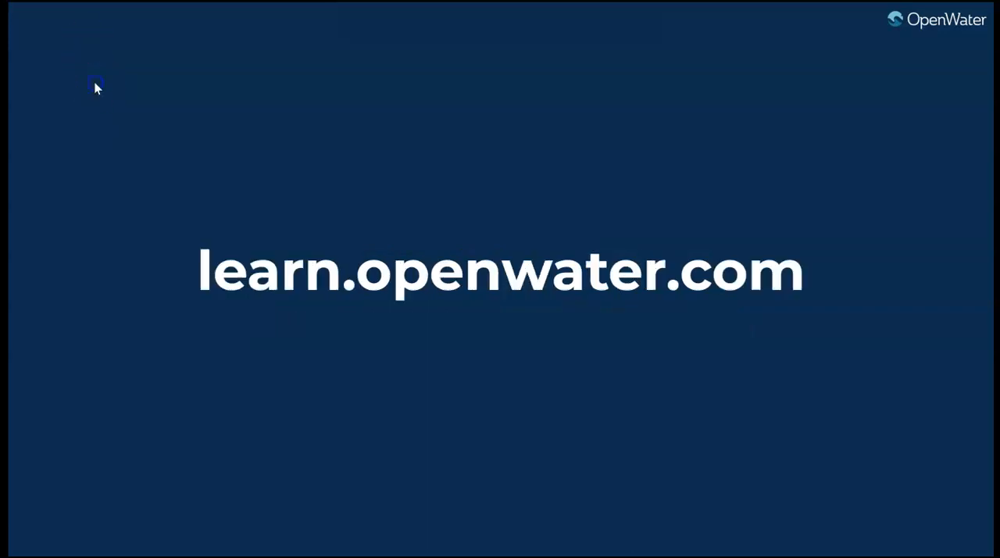